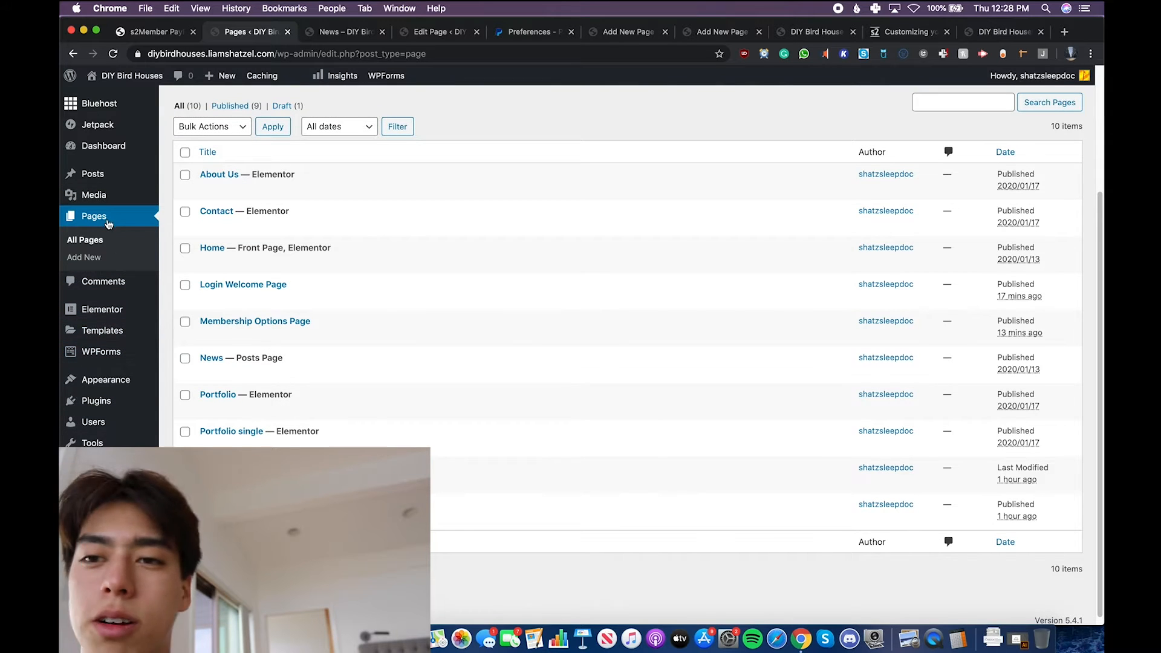
- Open the Home page in Elementor and change the hero heading to "Bird House Design"
{"action": "left_click", "coordinate": [221, 251], "text": "super"}
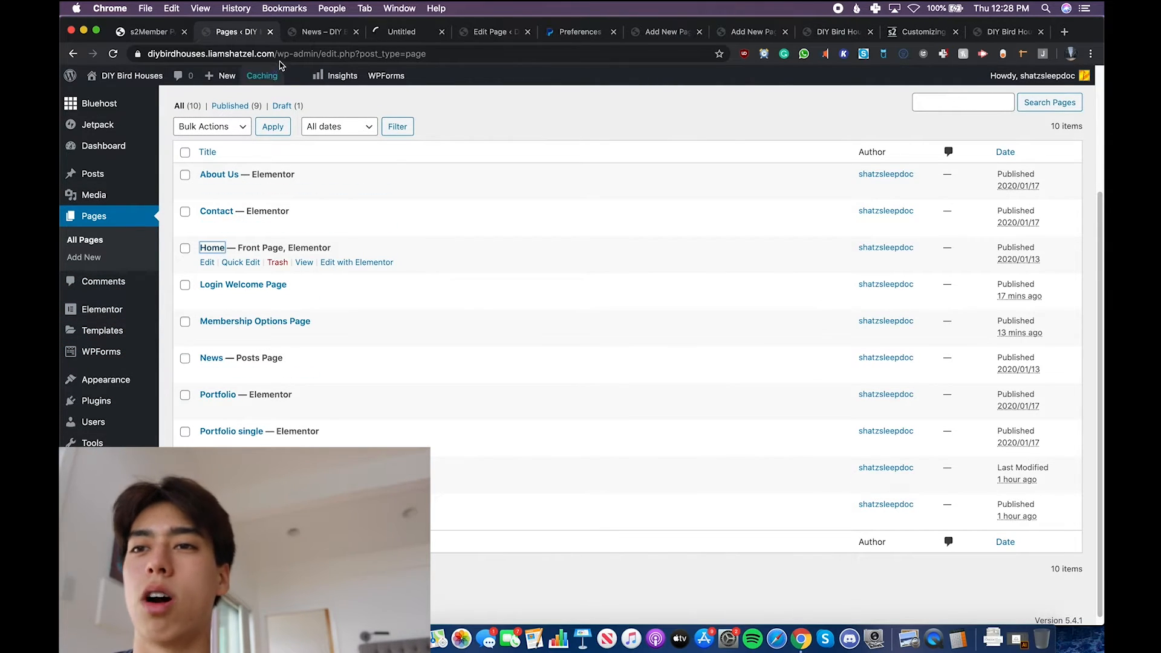
{"action": "left_click", "coordinate": [331, 31]}
{"action": "triple_click", "coordinate": [692, 323]}
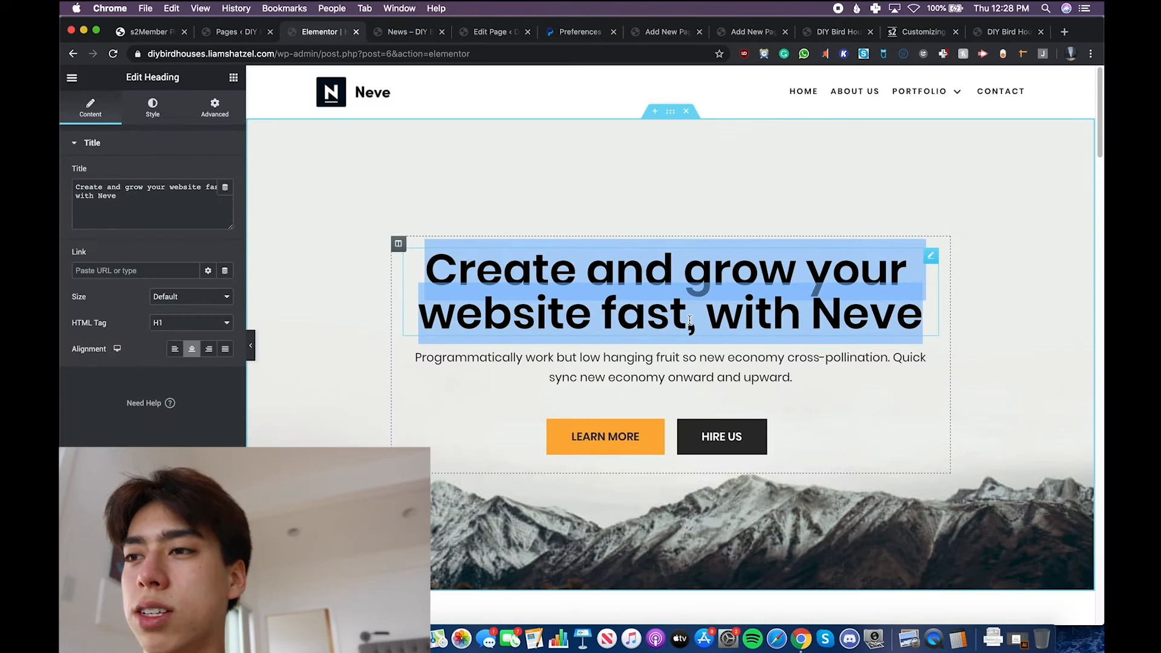
{"action": "type", "text": "Bird House"}
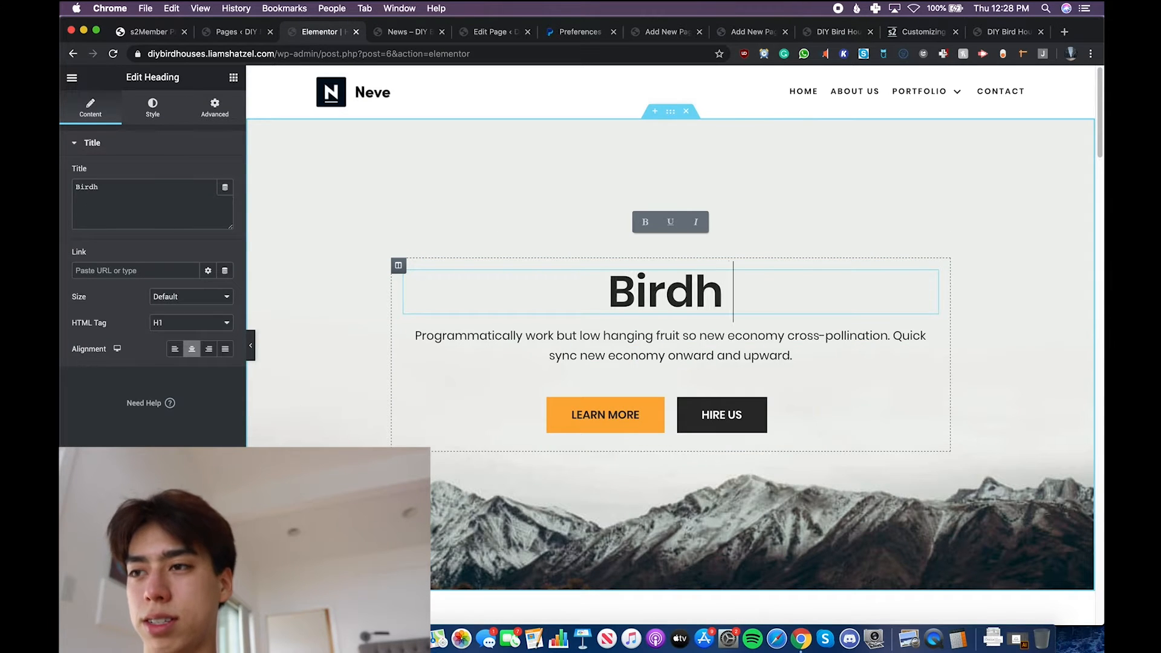
{"action": "type", "text": " Design"}
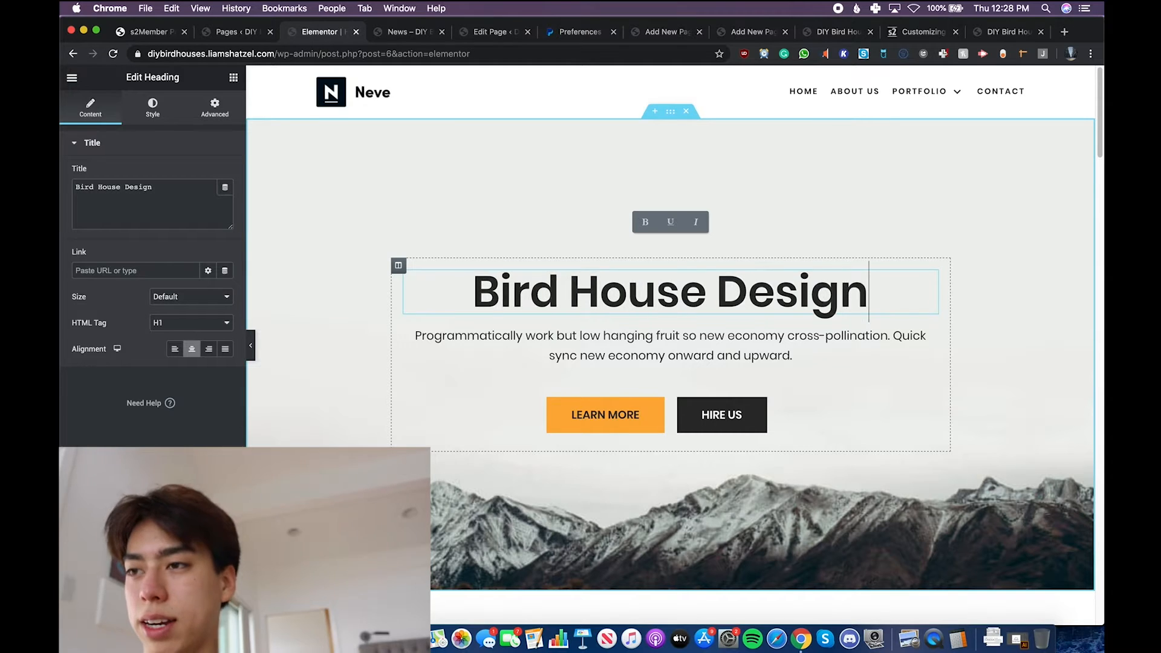
- Replace the paragraph under the heading with "Great Bird House designs at a reasonable price. new every week, also videos on how to make them."
{"action": "left_click", "coordinate": [668, 414]}
{"action": "triple_click", "coordinate": [685, 346]}
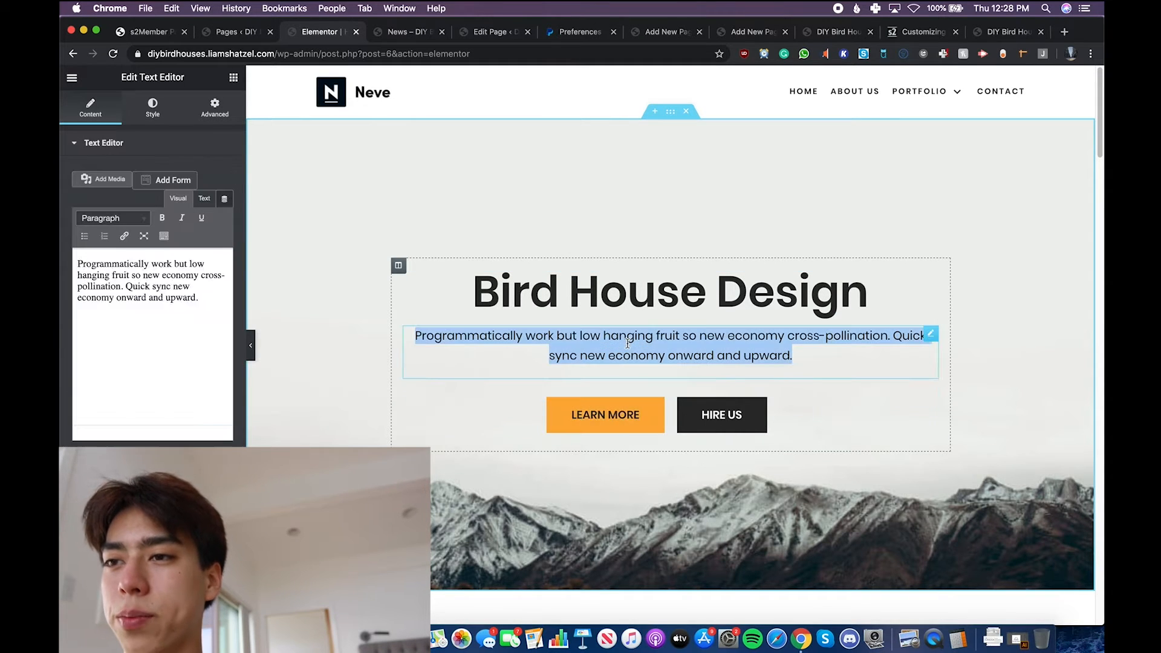
{"action": "key", "text": "BackSpace"}
{"action": "type", "text": "H"}
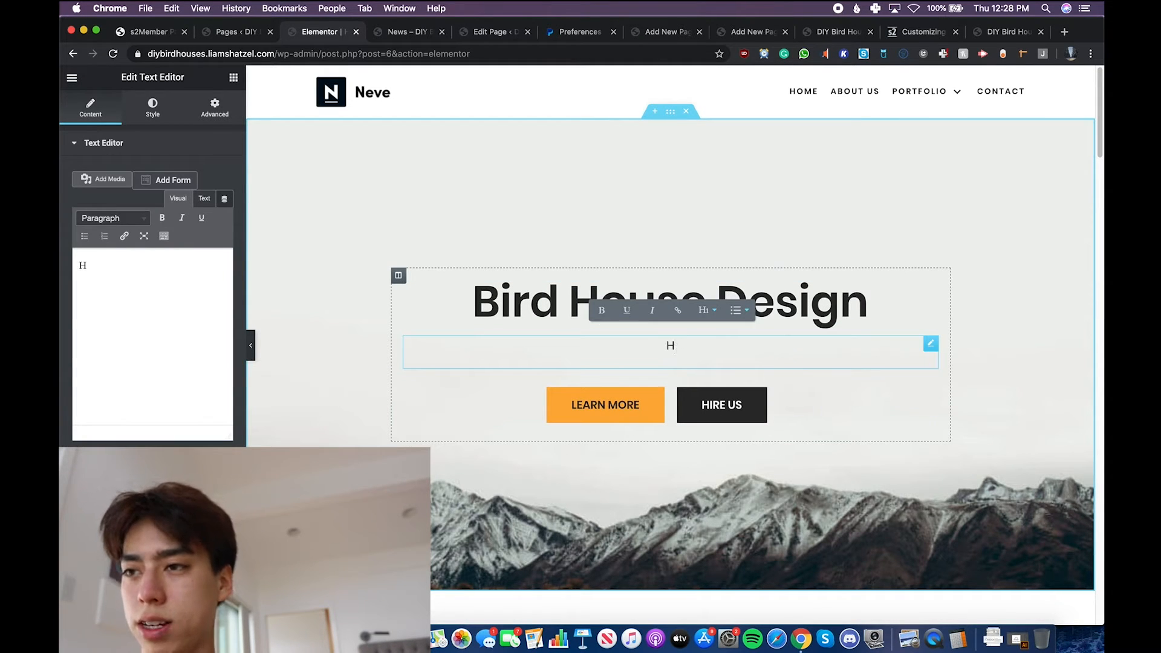
{"action": "key", "text": "BackSpace"}
{"action": "type", "text": "Great Bird Ho"}
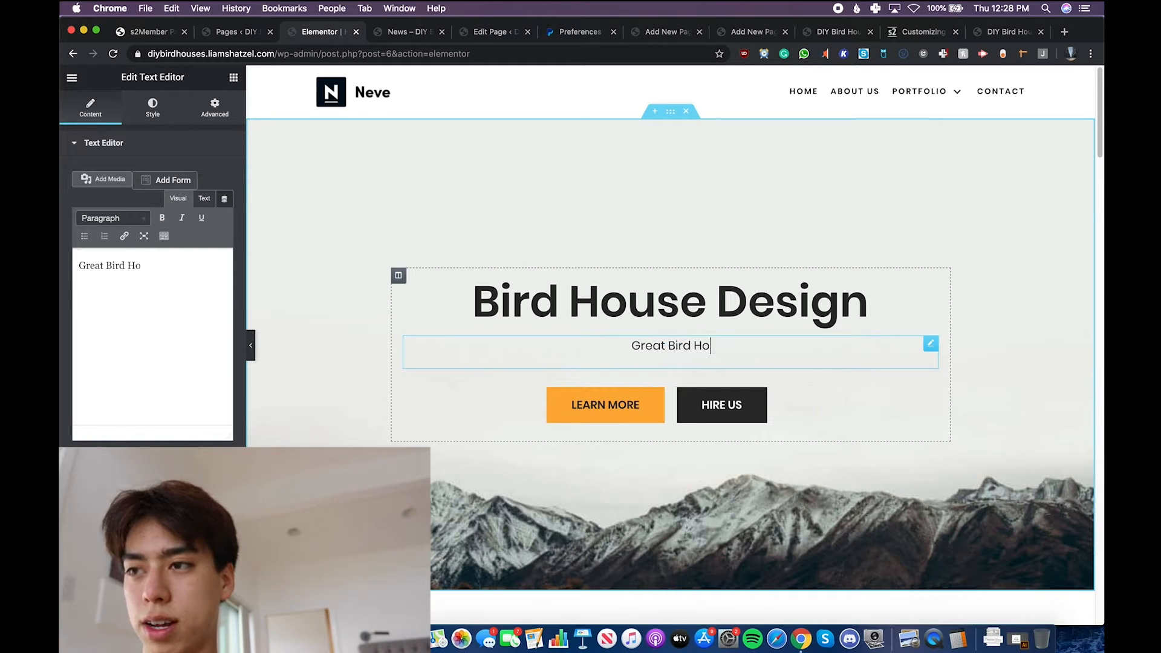
{"action": "type", "text": "use designs at a reasonable proic"}
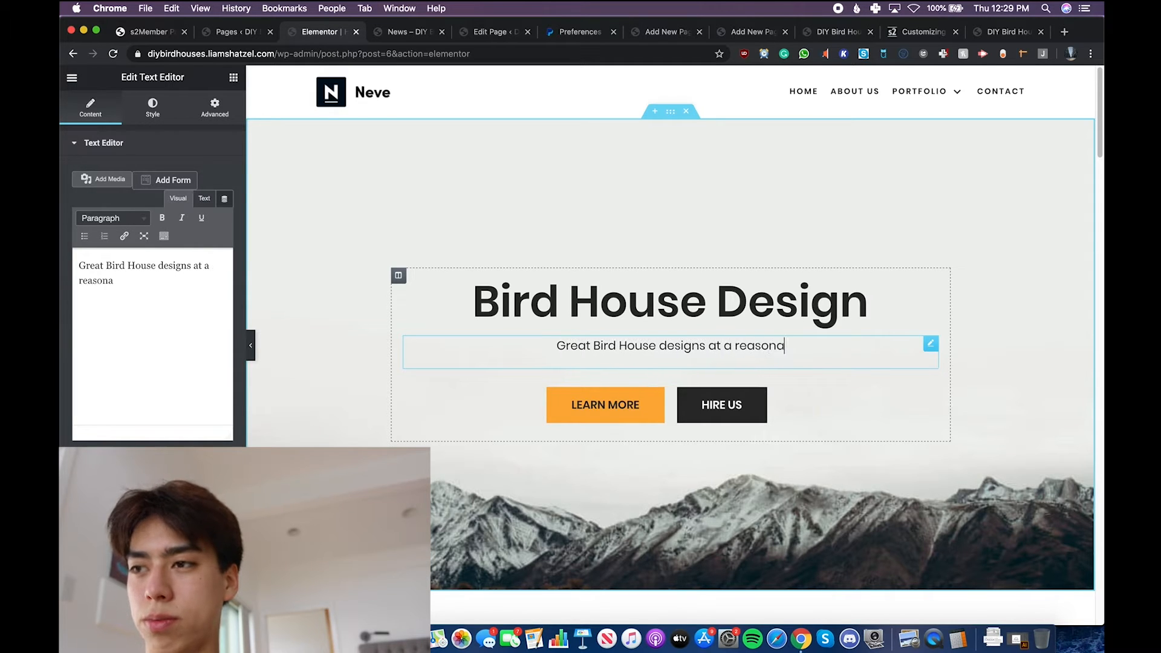
{"action": "key", "text": "BackSpace"}
{"action": "key", "text": "BackSpace"}
{"action": "type", "text": "ce"}
{"action": "key", "text": "BackSpace"}
{"action": "key", "text": "BackSpace"}
{"action": "key", "text": "BackSpace"}
{"action": "type", "text": "ki"}
{"action": "key", "text": "BackSpace"}
{"action": "key", "text": "BackSpace"}
{"action": "type", "text": "ic"}
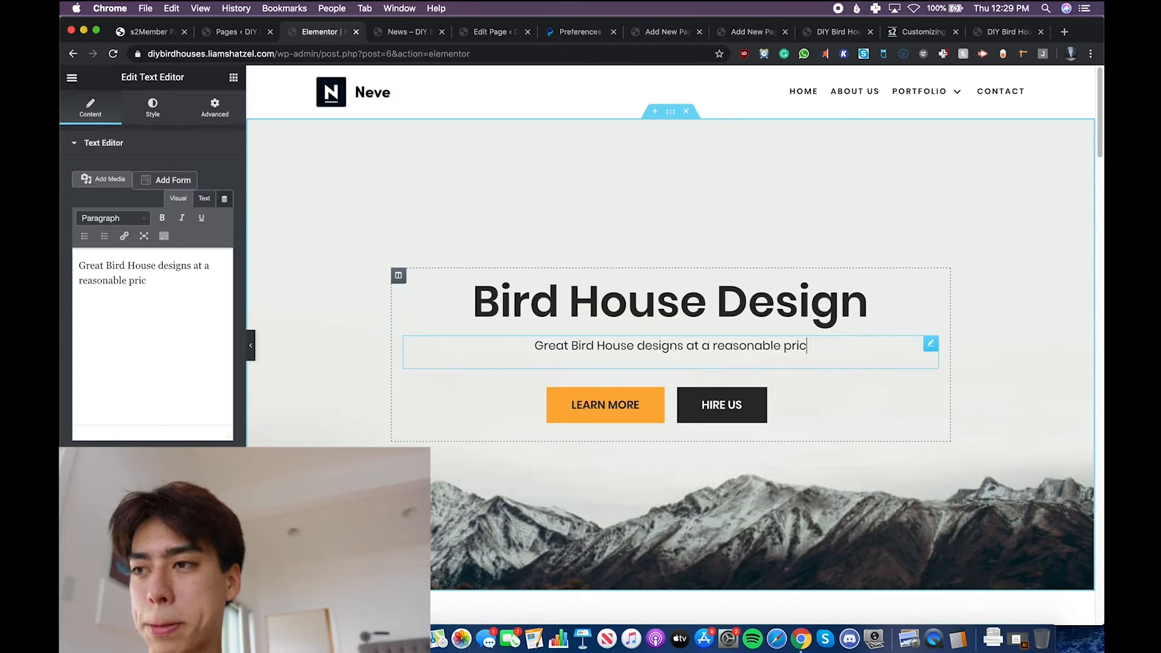
{"action": "type", "text": "e. new ever"}
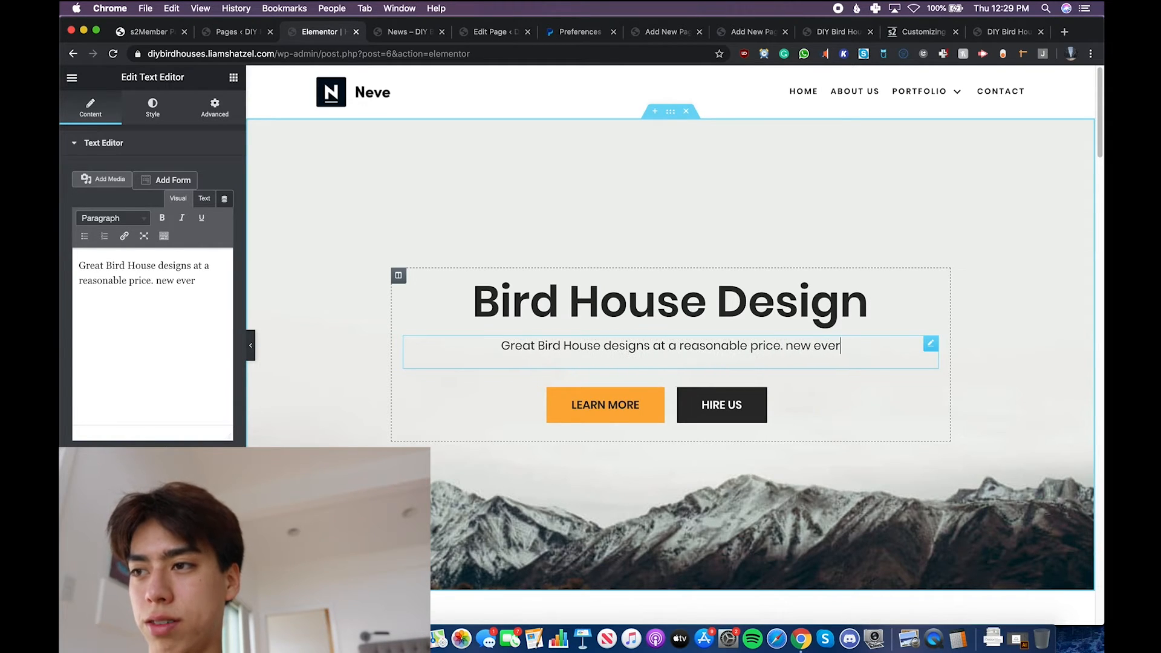
{"action": "type", "text": "y week,"}
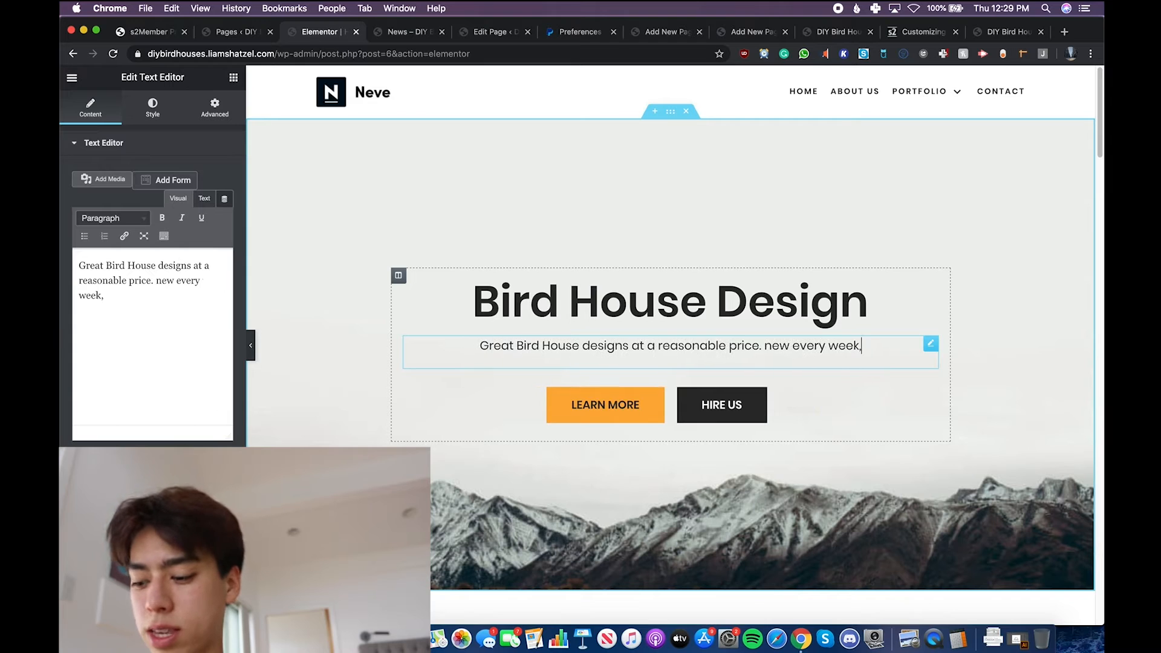
{"action": "type", "text": " also video"}
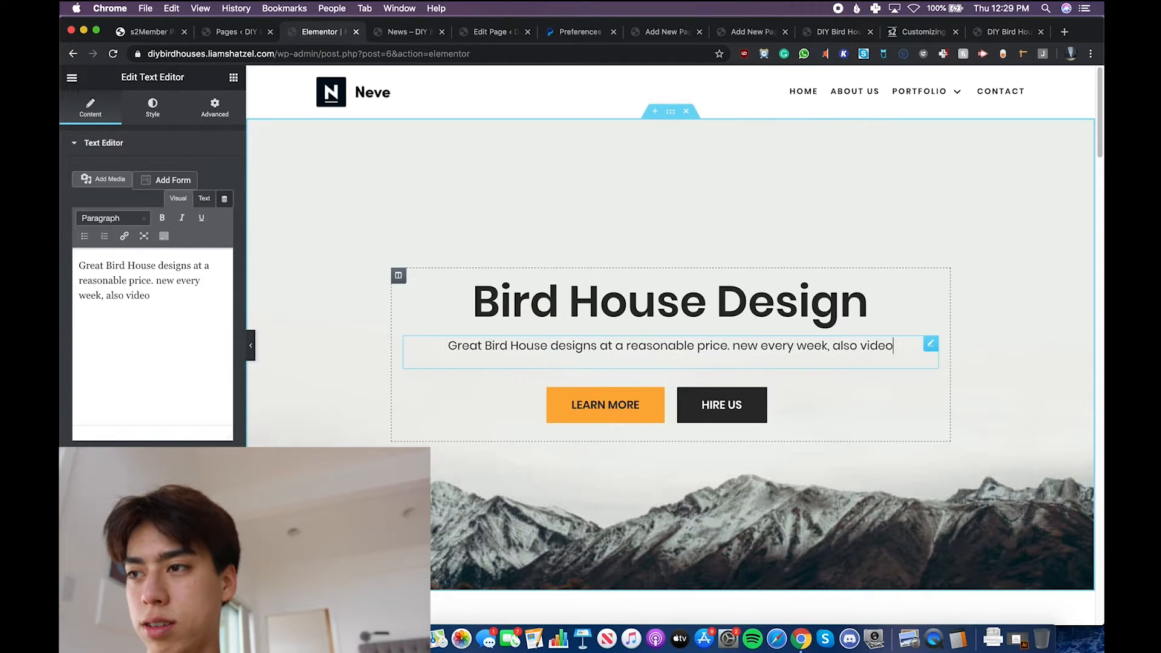
{"action": "type", "text": "s on how to"}
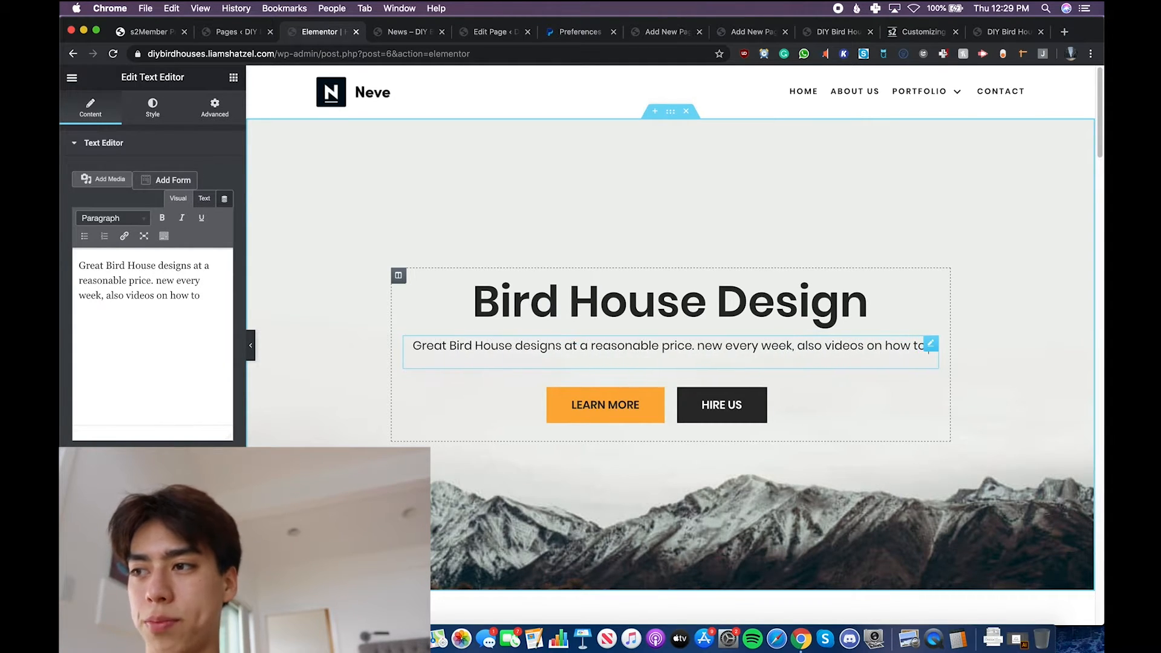
{"action": "type", "text": " make them."}
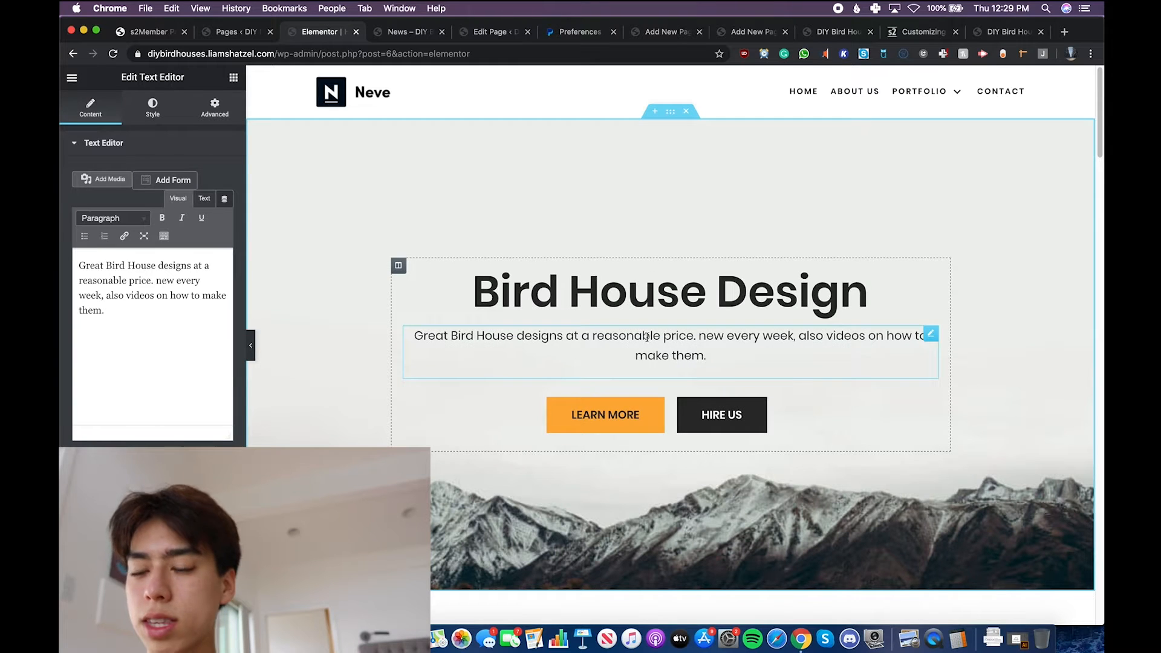
- Change the text of the orange Learn More button to "Subscribe"
{"action": "left_click", "coordinate": [598, 415]}
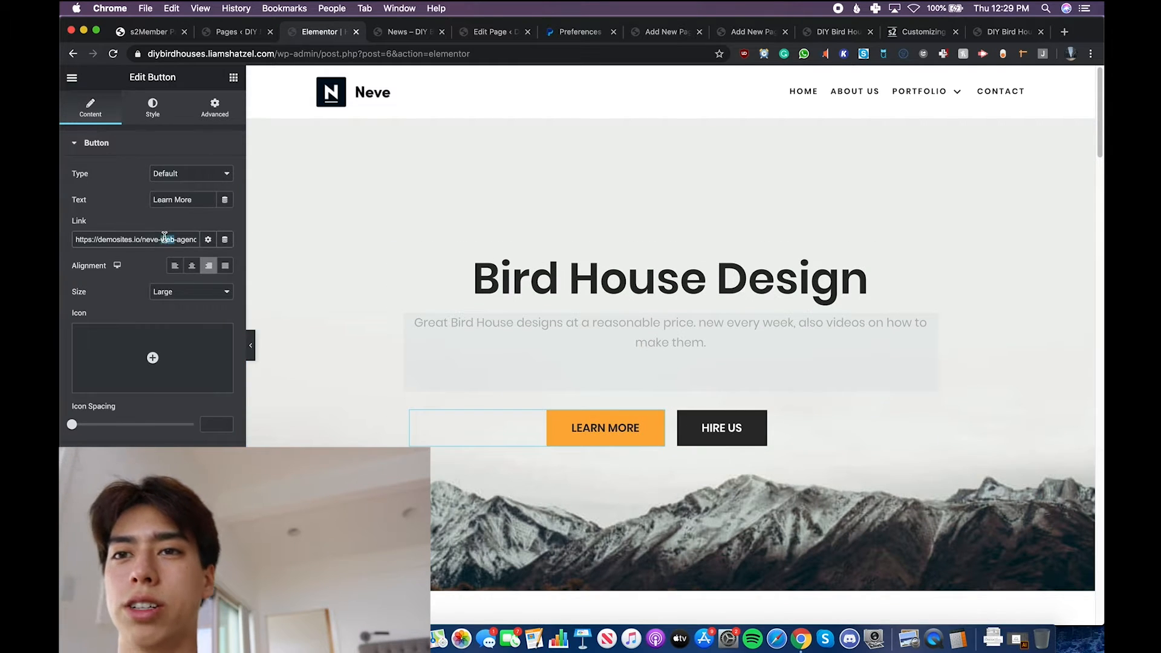
{"action": "triple_click", "coordinate": [181, 199]}
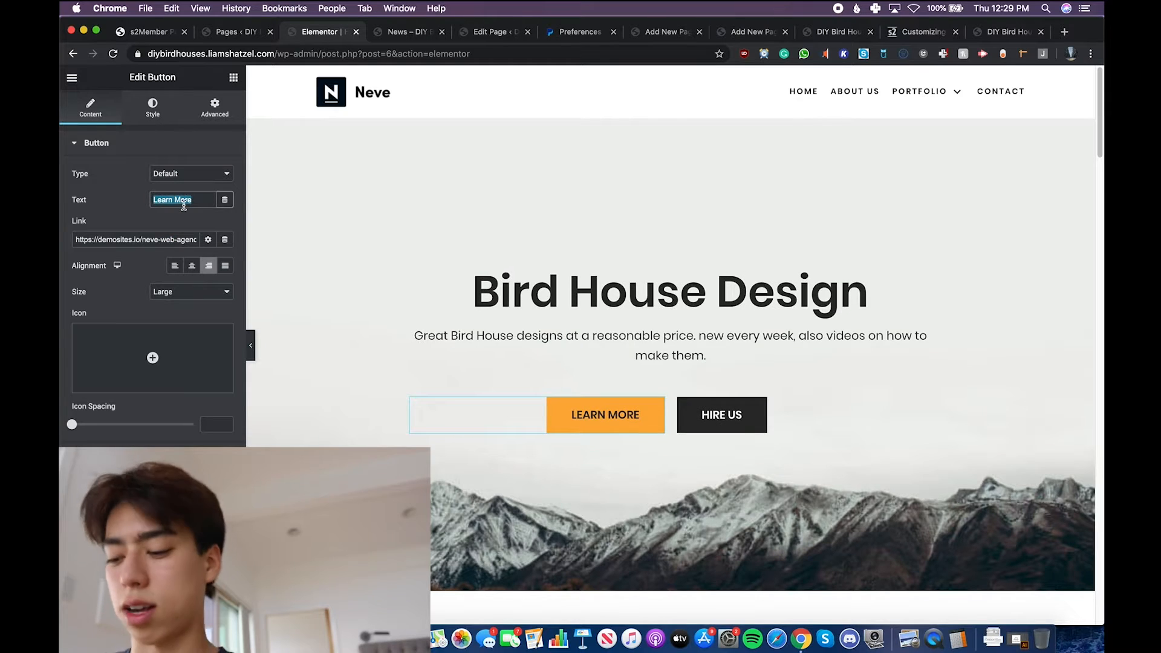
{"action": "type", "text": "Subsc"}
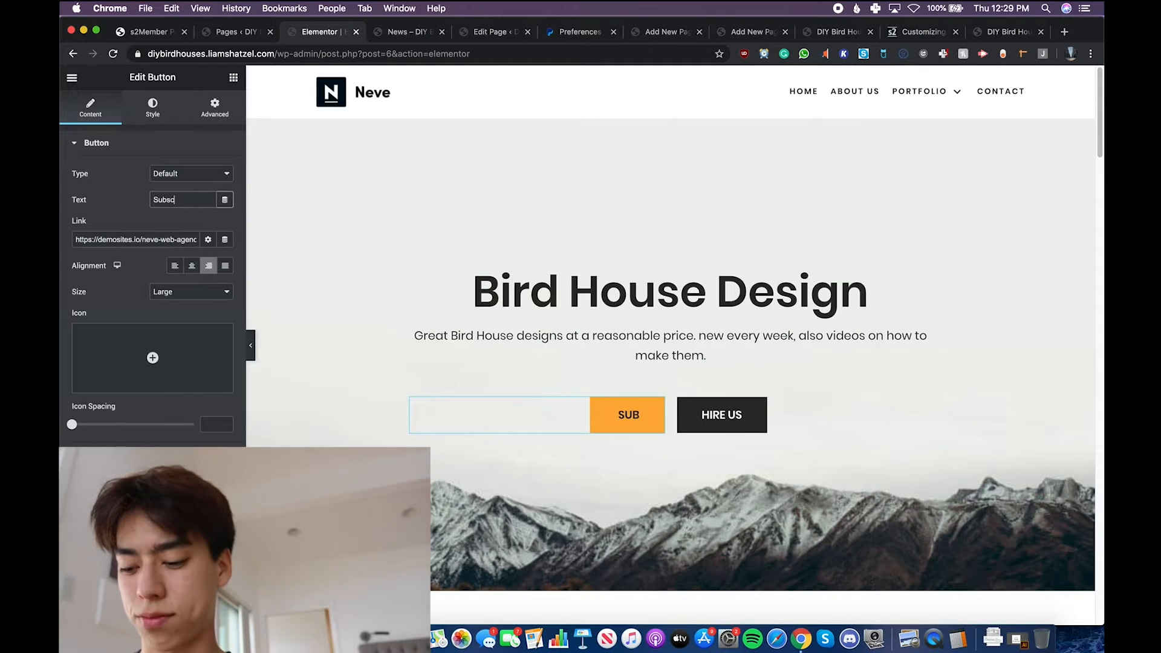
{"action": "type", "text": "ribe"}
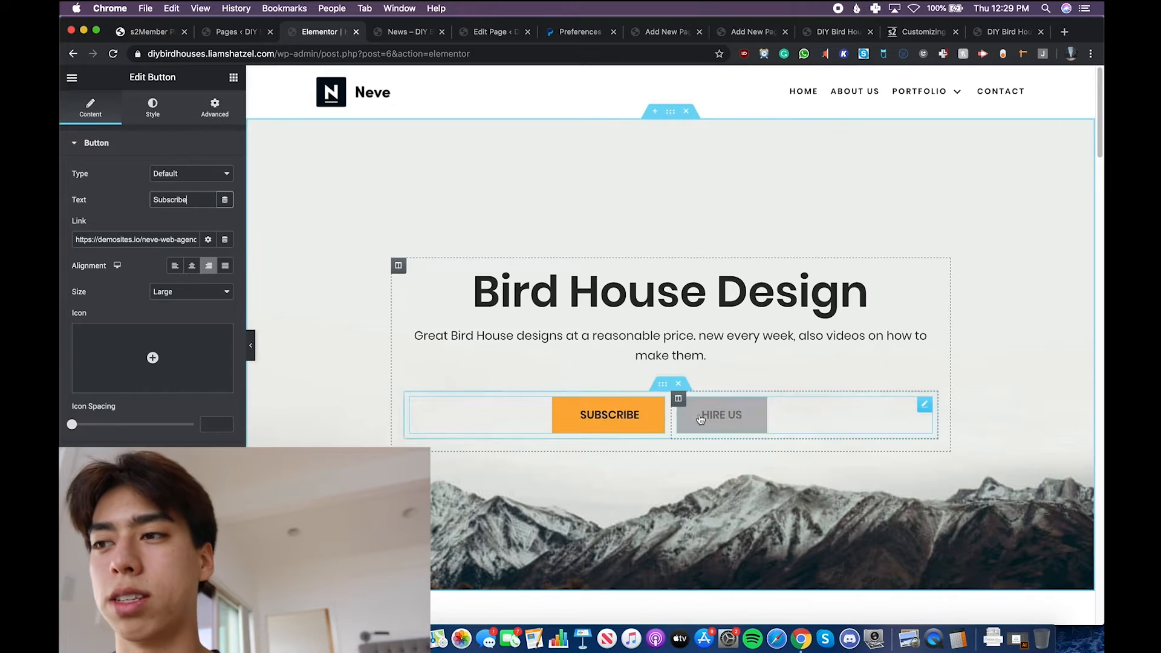
- Change the text of the dark Hire Us button to "Login"
{"action": "left_click", "coordinate": [745, 425]}
{"action": "triple_click", "coordinate": [173, 201]}
{"action": "type", "text": "Login"}
{"action": "left_click", "coordinate": [664, 309]}
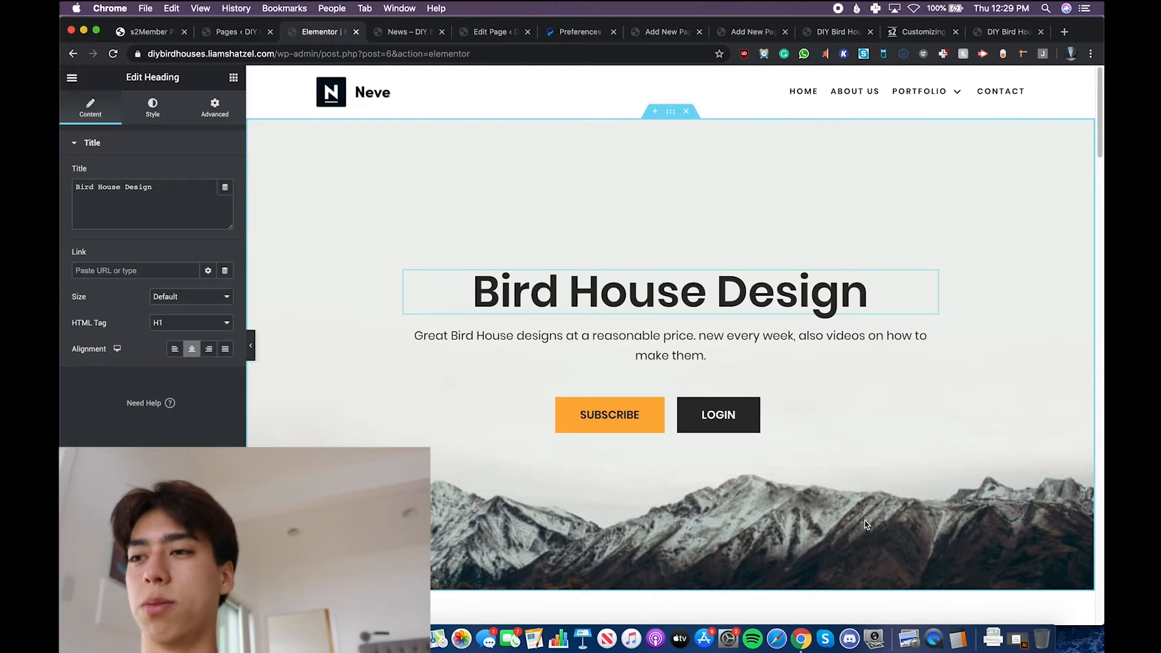
- Select the Subscribe button's link for replacement and copy the permalink of the Membership Options Page from its document settings
{"action": "scroll", "coordinate": [866, 525], "scroll_direction": "down", "scroll_amount": 4}
{"action": "scroll", "coordinate": [591, 366], "scroll_direction": "up", "scroll_amount": 4}
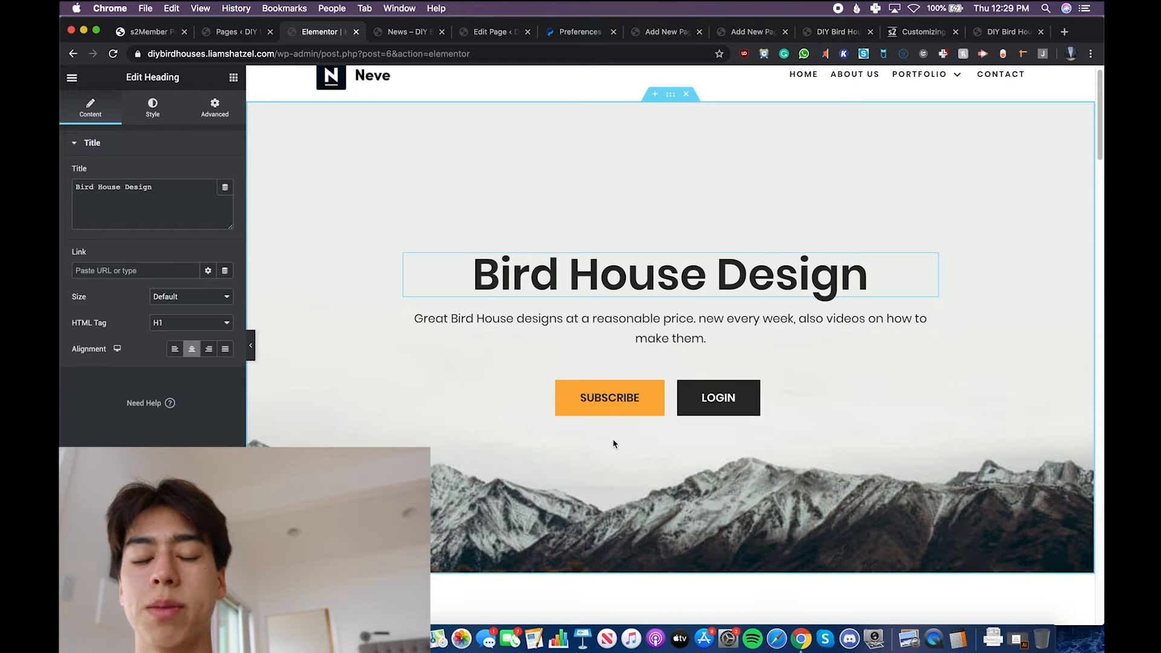
{"action": "left_click", "coordinate": [640, 399]}
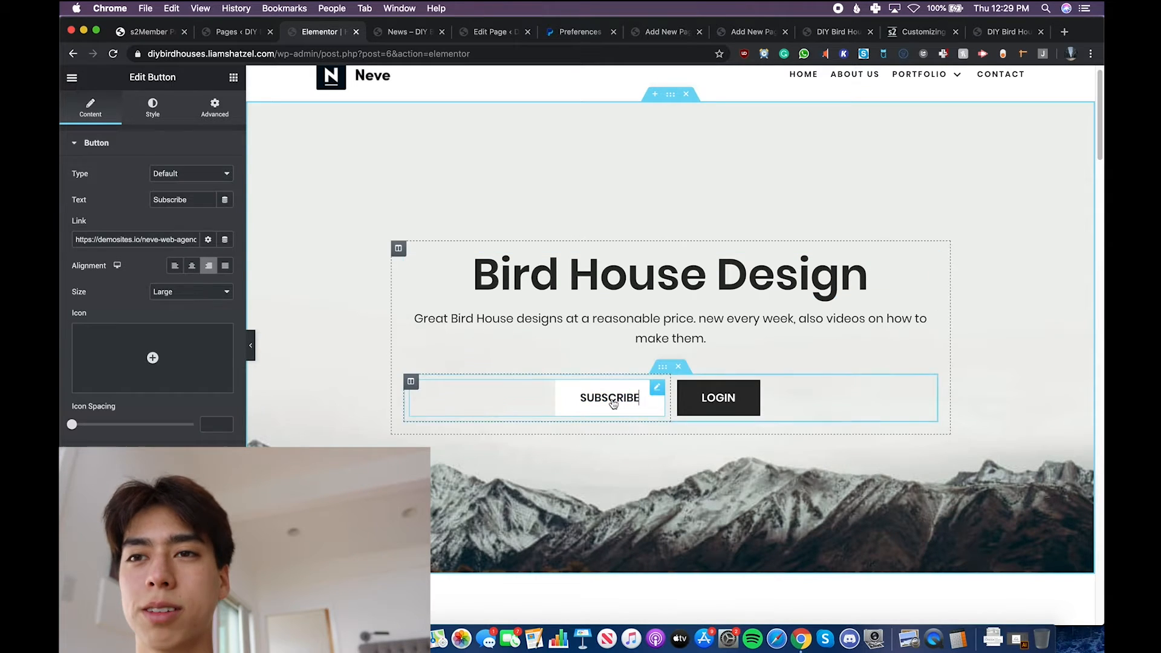
{"action": "triple_click", "coordinate": [137, 244]}
{"action": "left_click", "coordinate": [230, 33]}
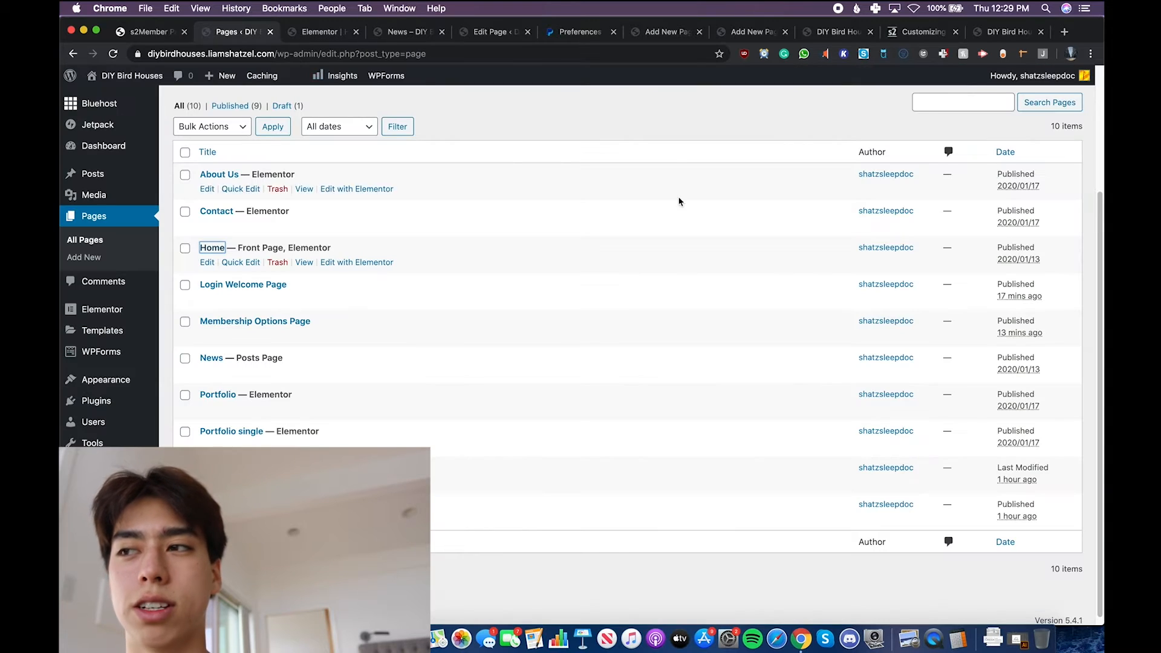
{"action": "left_click", "coordinate": [264, 322]}
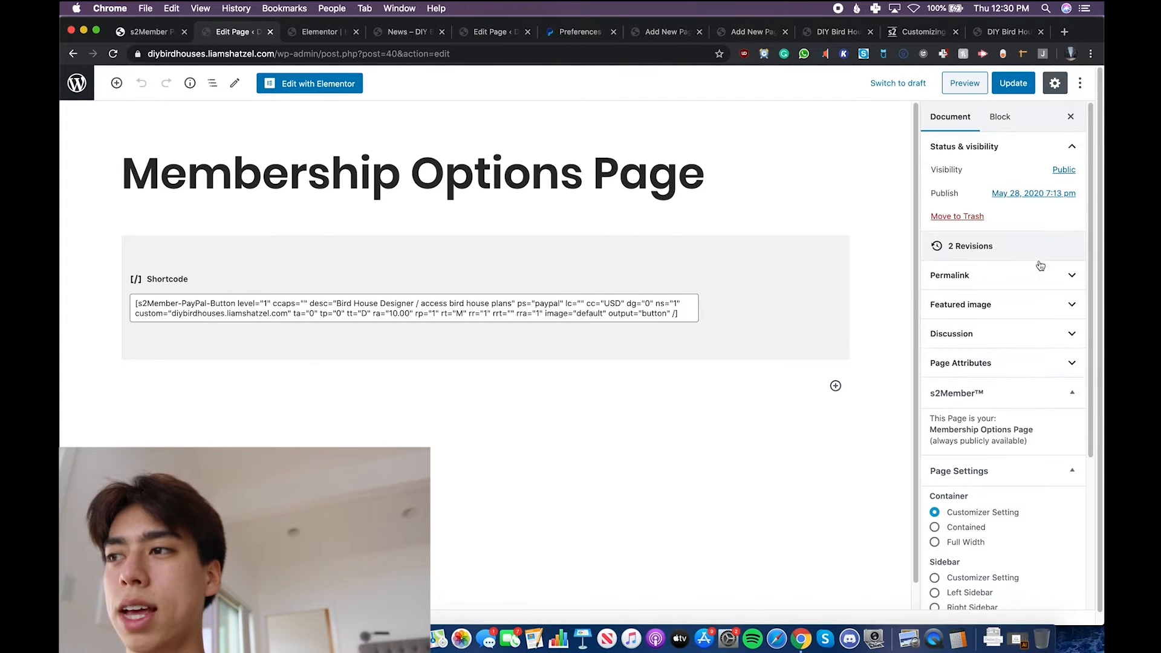
{"action": "left_click", "coordinate": [1001, 300]}
{"action": "left_click", "coordinate": [1002, 286]}
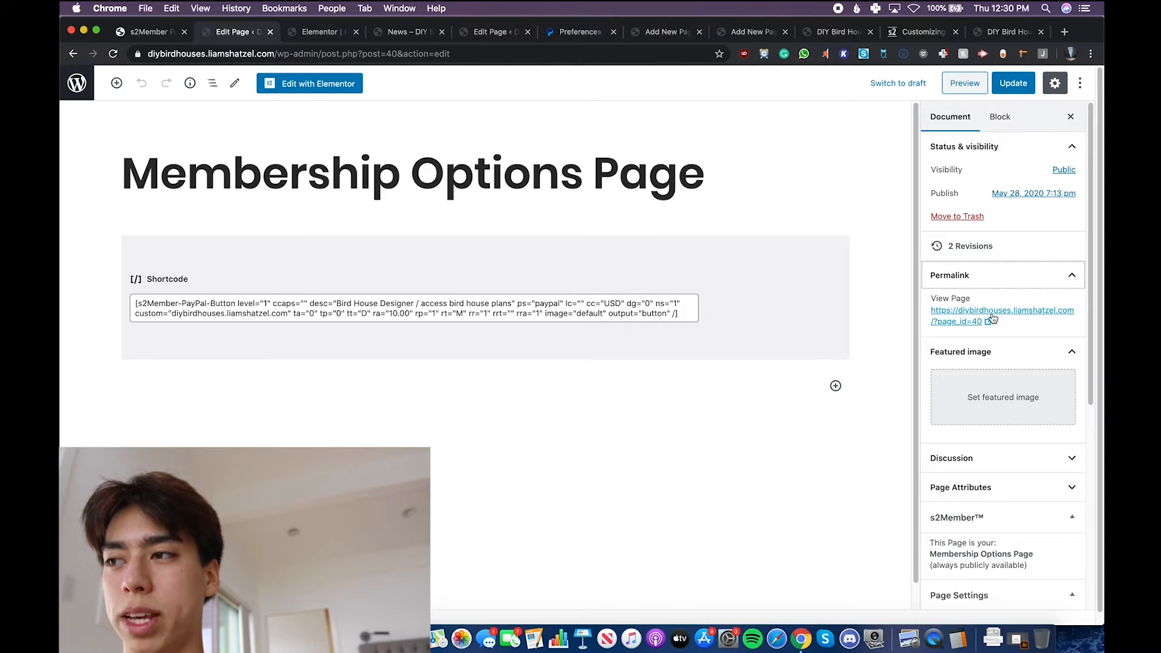
{"action": "right_click", "coordinate": [990, 313]}
{"action": "left_click", "coordinate": [756, 390]}
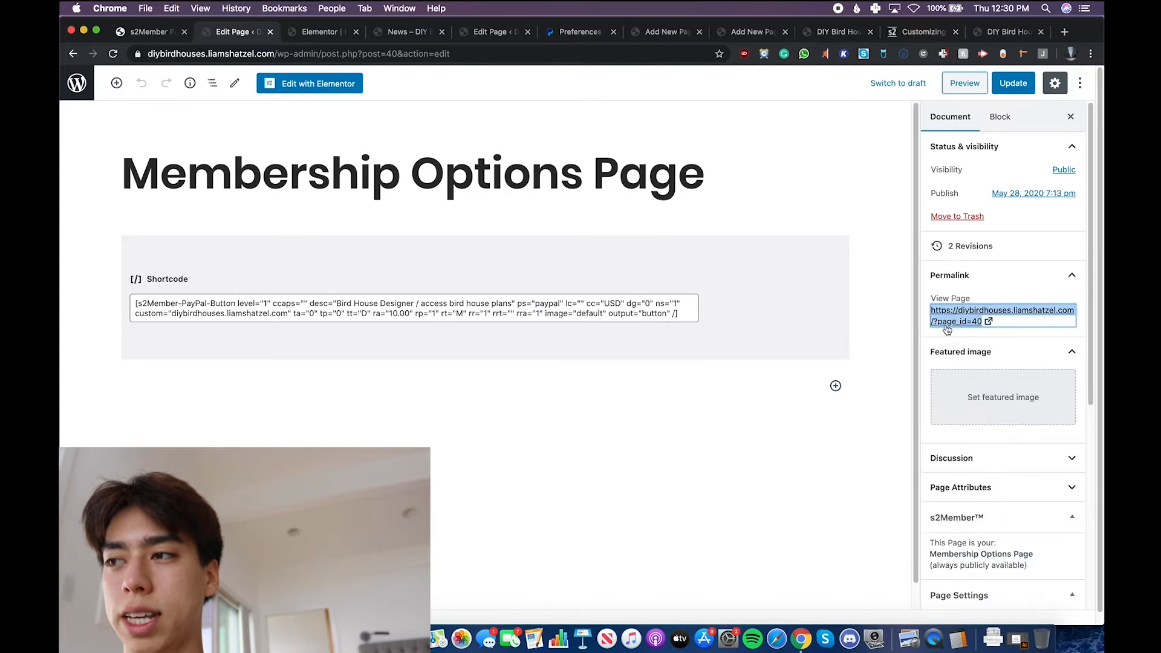
- Replace the Subscribe button's link in Elementor with the copied Membership Options Page permalink and check the address
{"action": "left_click", "coordinate": [305, 31]}
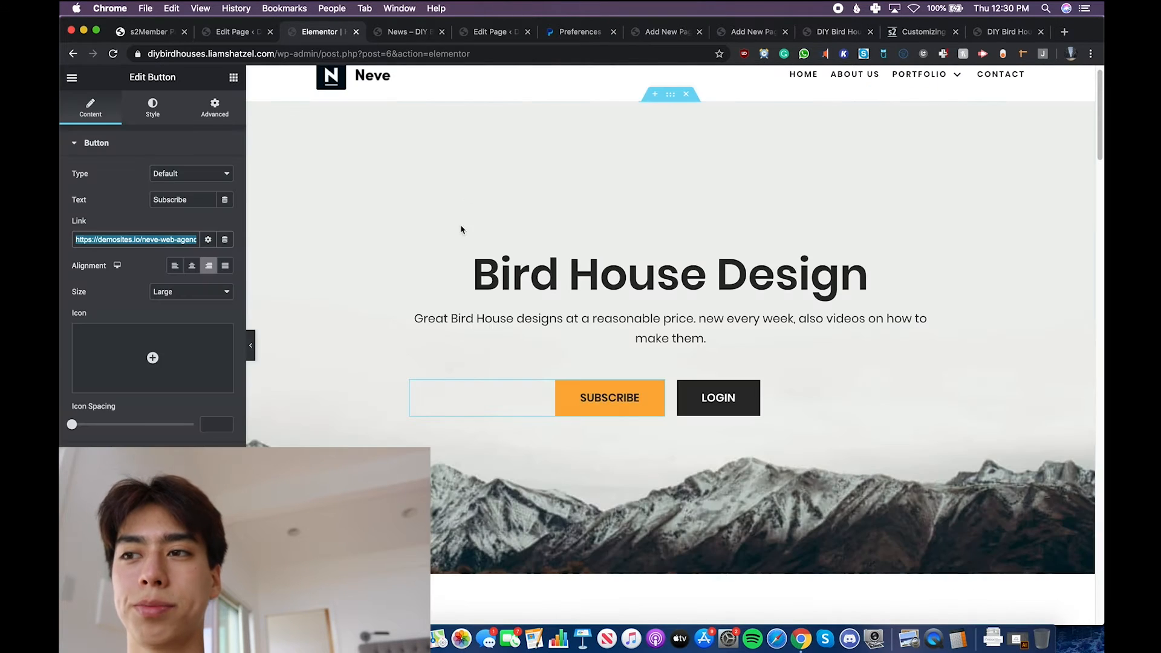
{"action": "type", "text": "https://diybirdhouses.liamshatzel.com/?page_id=40"}
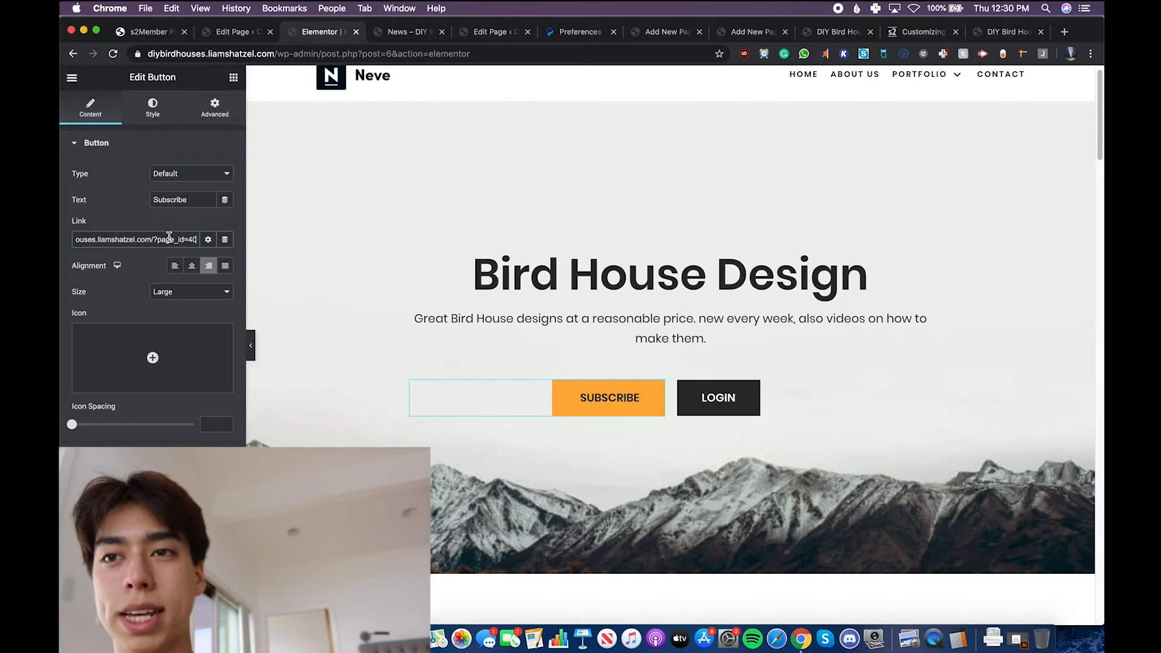
{"action": "mouse_move", "coordinate": [79, 240]}
{"action": "left_mouse_down"}
{"action": "mouse_move", "coordinate": [169, 247]}
{"action": "mouse_move", "coordinate": [60, 233]}
{"action": "left_mouse_up"}
{"action": "left_click", "coordinate": [124, 238]}
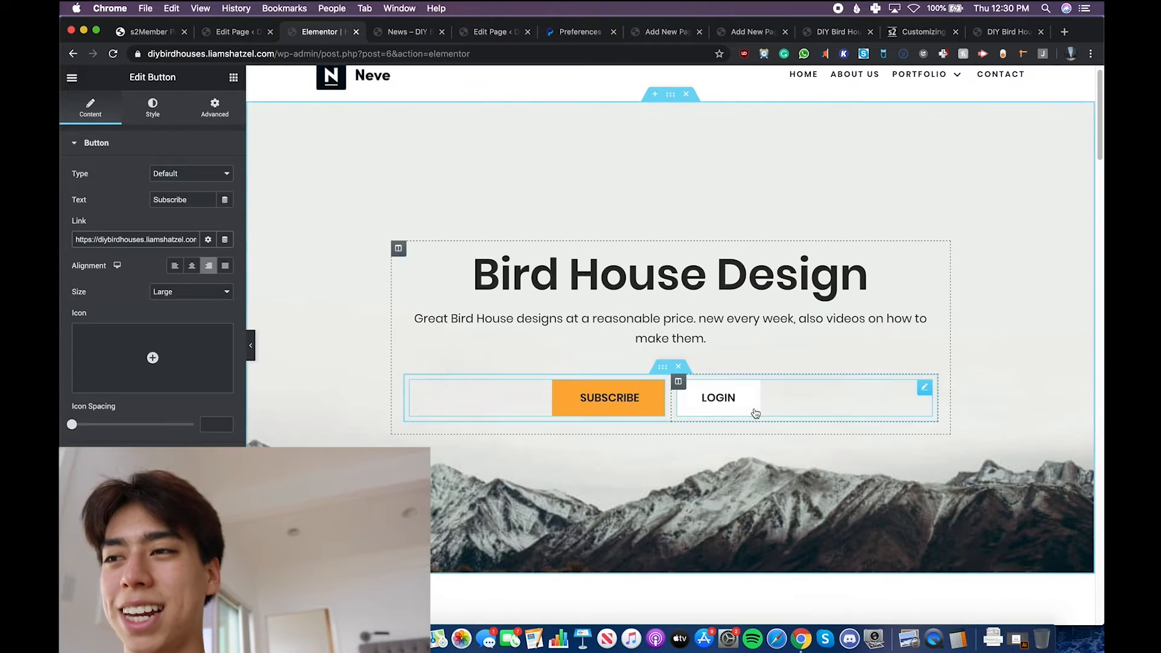
- Clear the placeholder link of the Login button
{"action": "left_click", "coordinate": [719, 397]}
{"action": "left_click_drag", "start_coordinate": [197, 239], "coordinate": [180, 242]}
{"action": "key", "text": "super+a"}
{"action": "key", "text": "BackSpace"}
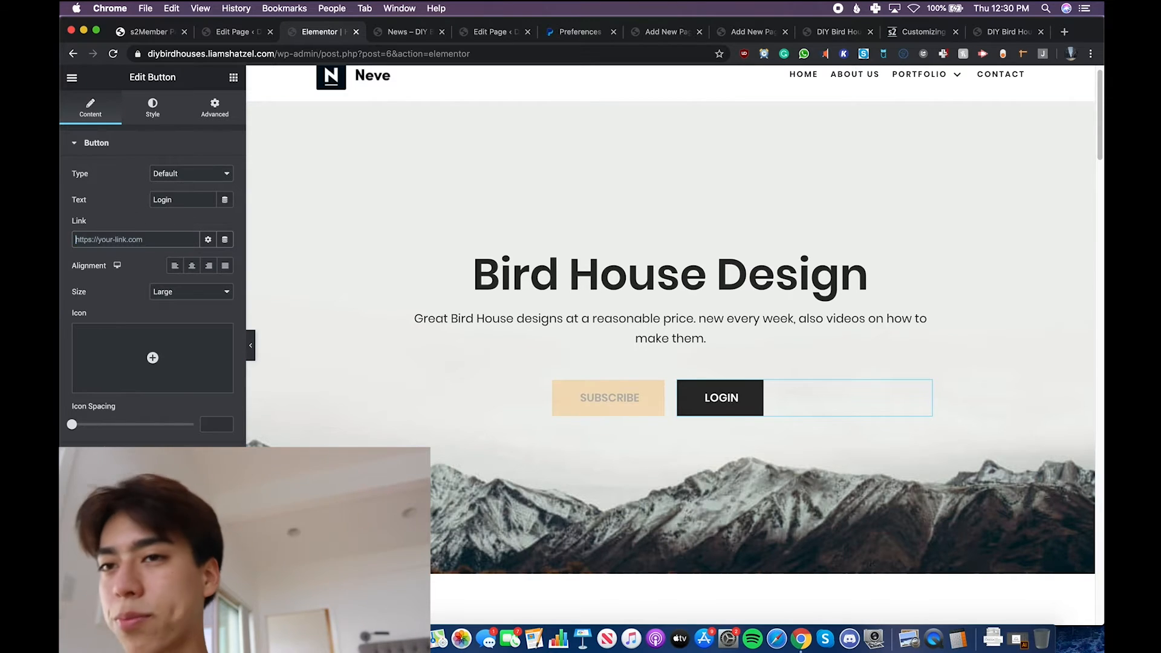
- Open the site's log-in page through the registration page link in s2Member's Login/Registration Design options
{"action": "key", "text": "super+1"}
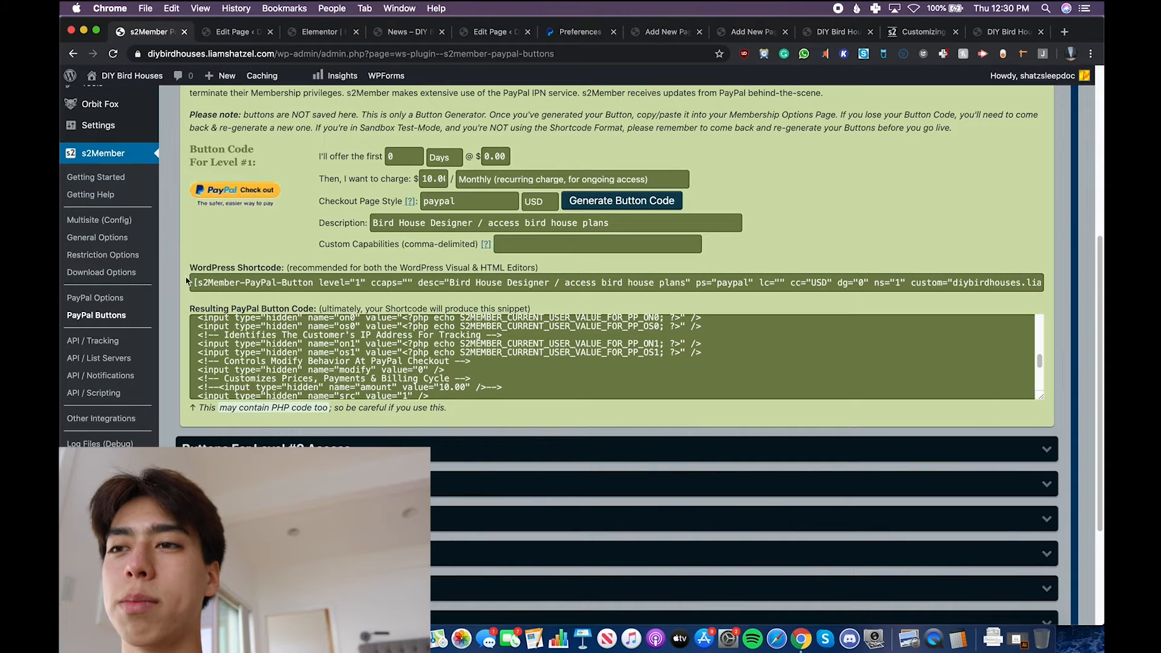
{"action": "left_click", "coordinate": [117, 245]}
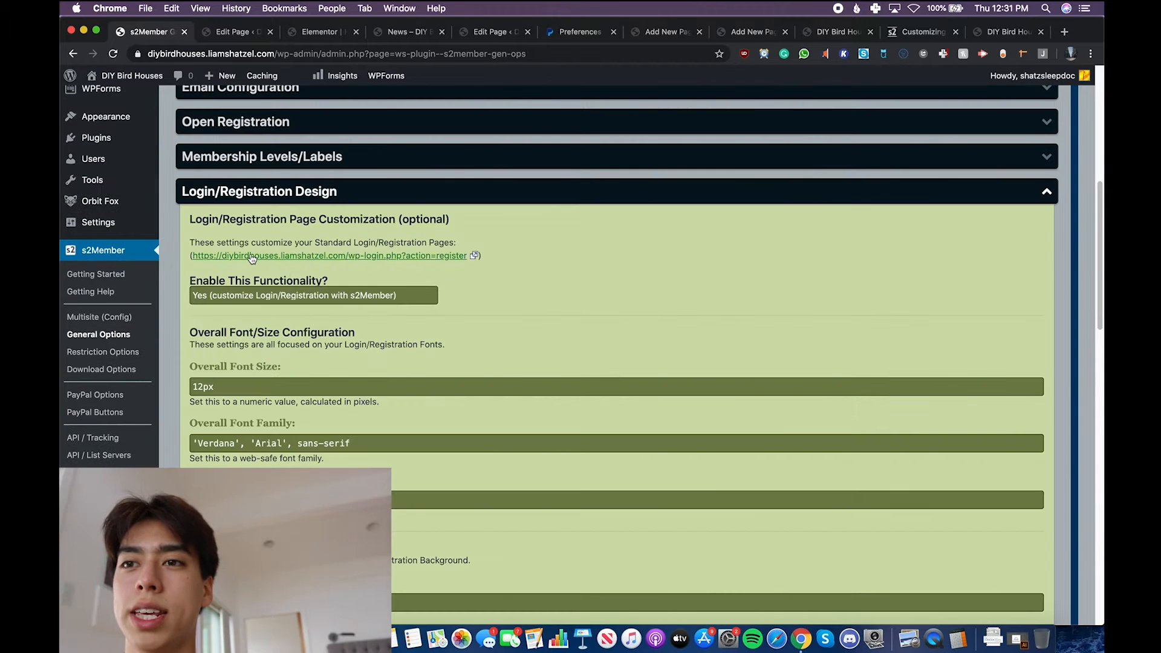
{"action": "left_click", "coordinate": [252, 257]}
{"action": "left_click", "coordinate": [524, 33]}
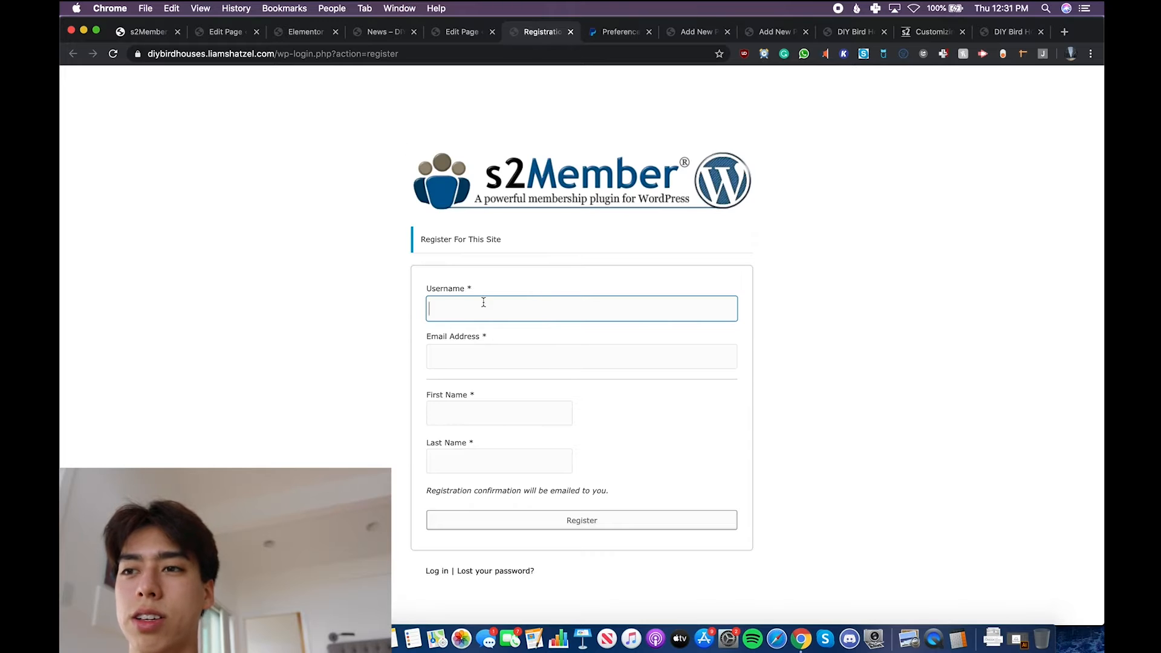
{"action": "left_click", "coordinate": [437, 571]}
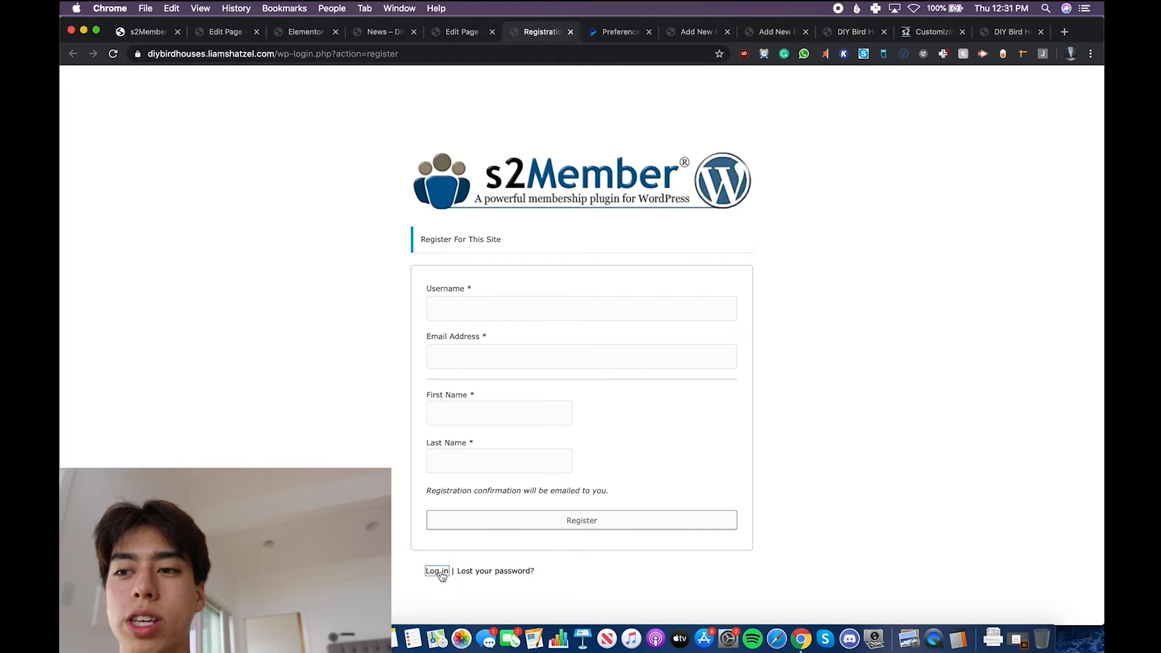
- Copy the log-in page's address and return to the s2Member Login/Registration Design options
{"action": "left_click", "coordinate": [337, 53]}
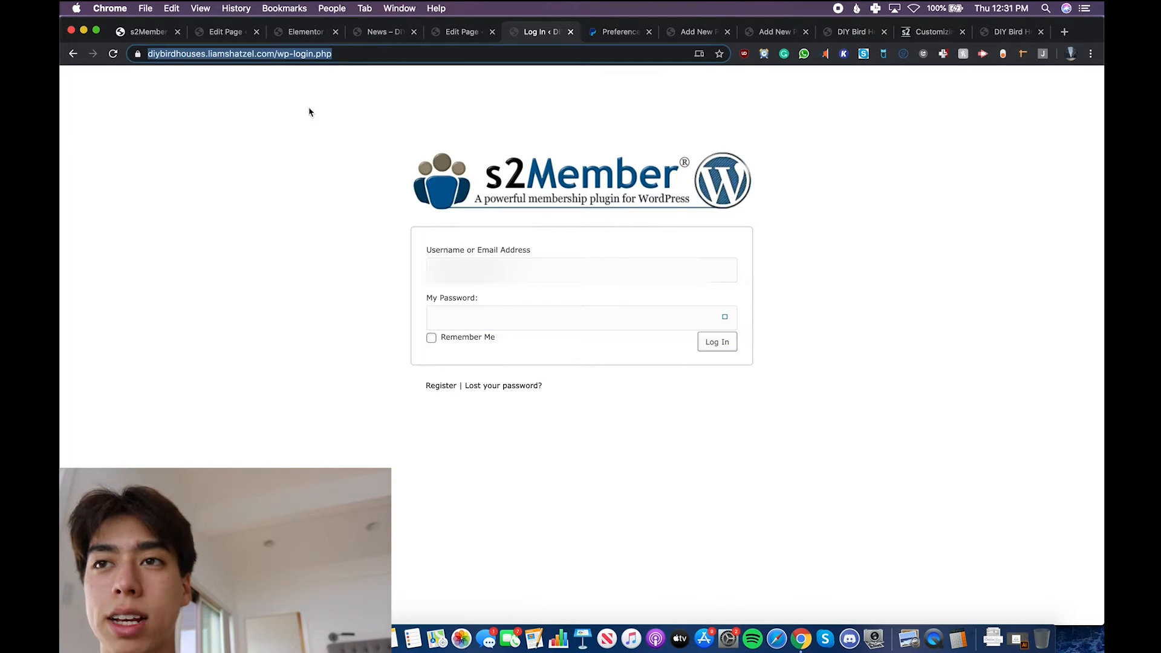
{"action": "key", "text": "ctrl+shift+Tab"}
{"action": "key", "text": "ctrl+shift+Tab"}
{"action": "key", "text": "ctrl+shift+Tab"}
{"action": "key", "text": "ctrl+shift+Tab"}
{"action": "key", "text": "ctrl+shift+Tab"}
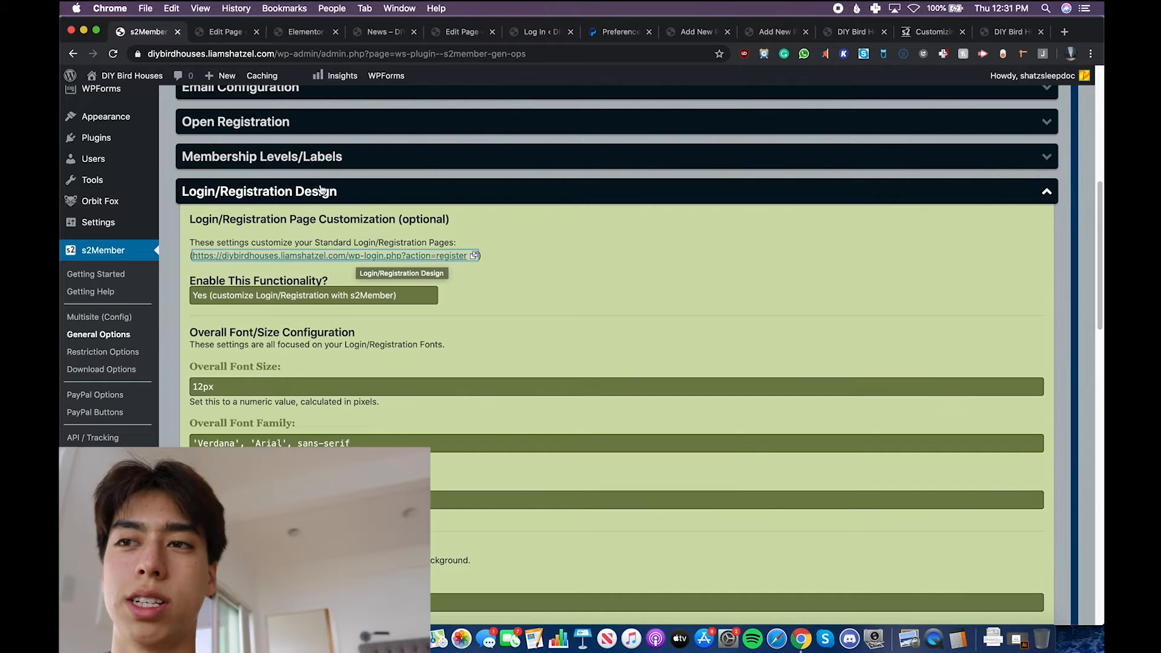
- Link the home page's Login button in Elementor to the copied log-in page address
{"action": "left_click", "coordinate": [274, 35]}
{"action": "left_click", "coordinate": [236, 38]}
{"action": "left_click", "coordinate": [311, 34]}
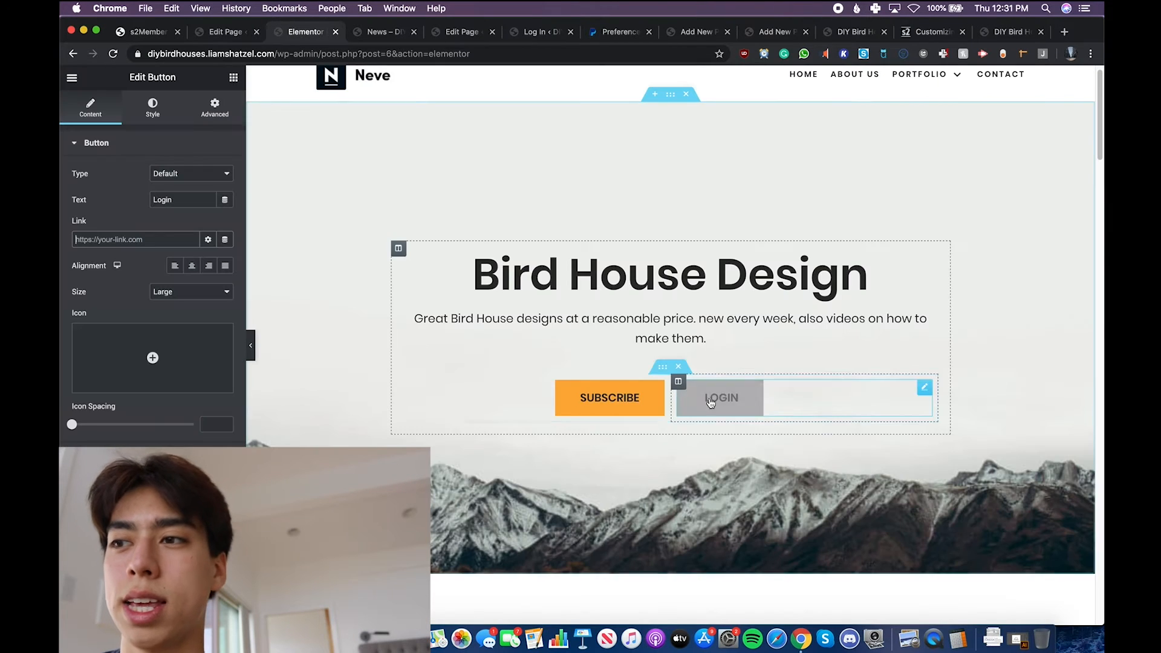
{"action": "left_click", "coordinate": [193, 240]}
{"action": "key", "text": "super+v"}
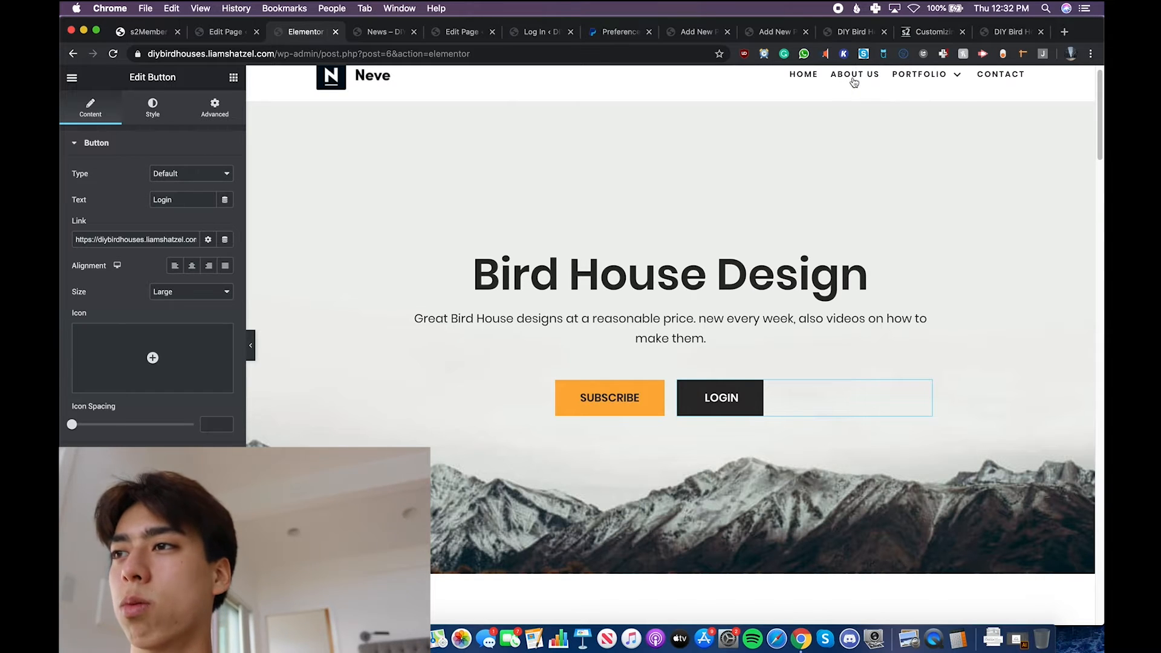
{"action": "left_click", "coordinate": [854, 82]}
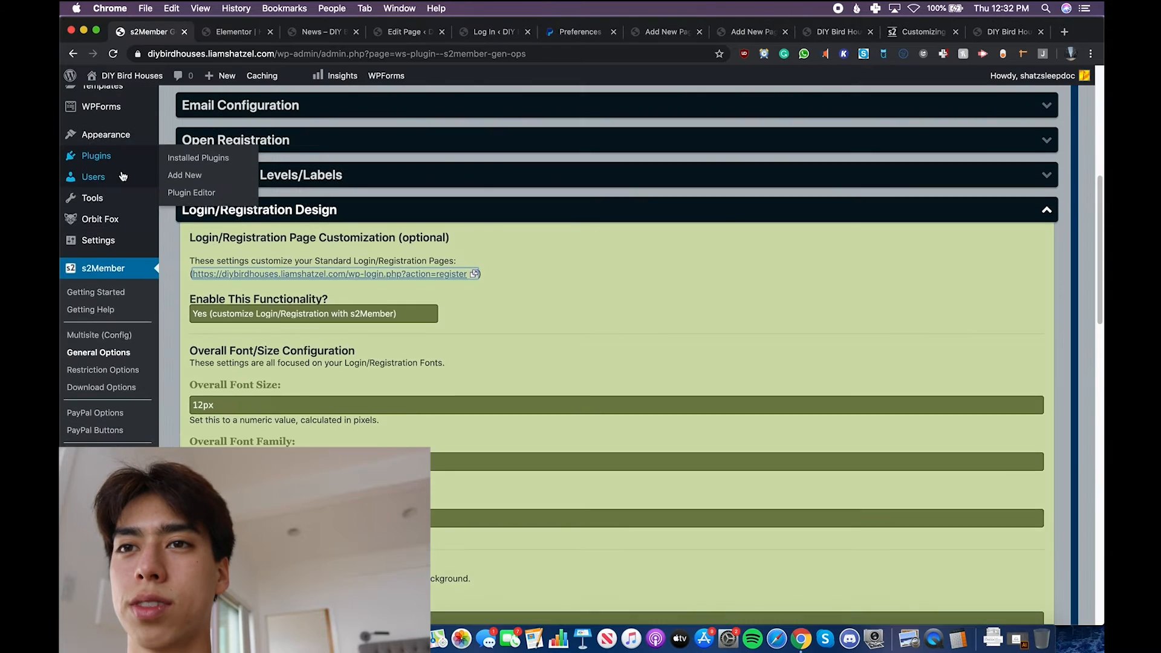
- Open the About Us page for editing from the site's list of pages
{"action": "scroll", "coordinate": [128, 175], "scroll_direction": "up", "scroll_amount": 5}
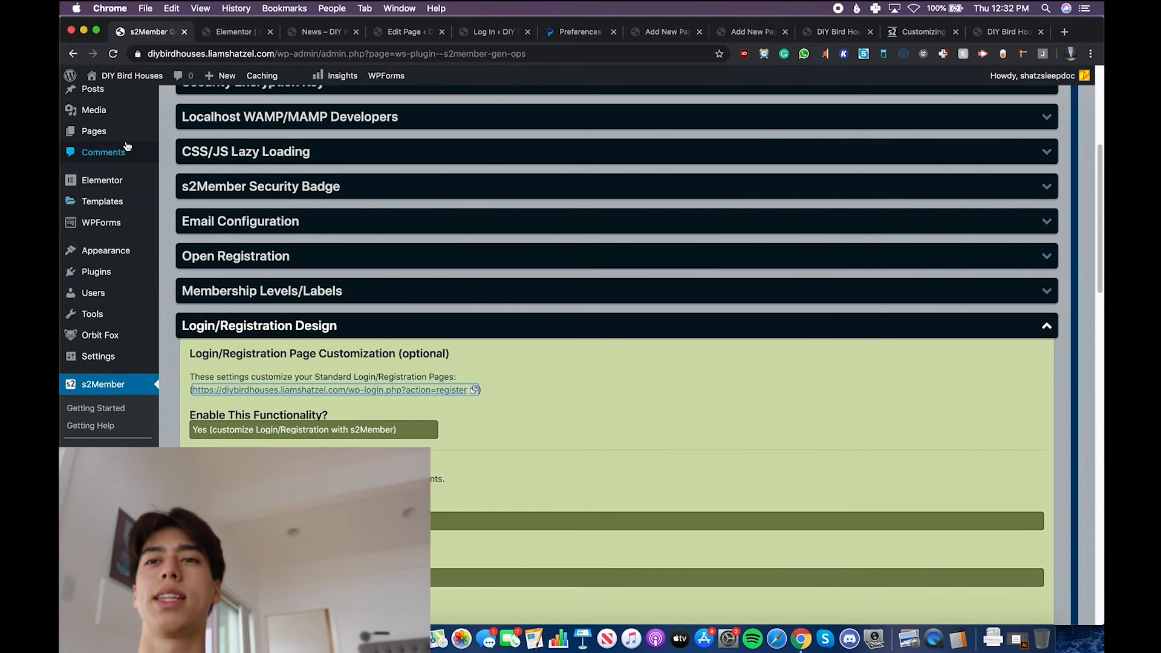
{"action": "left_click", "coordinate": [130, 133]}
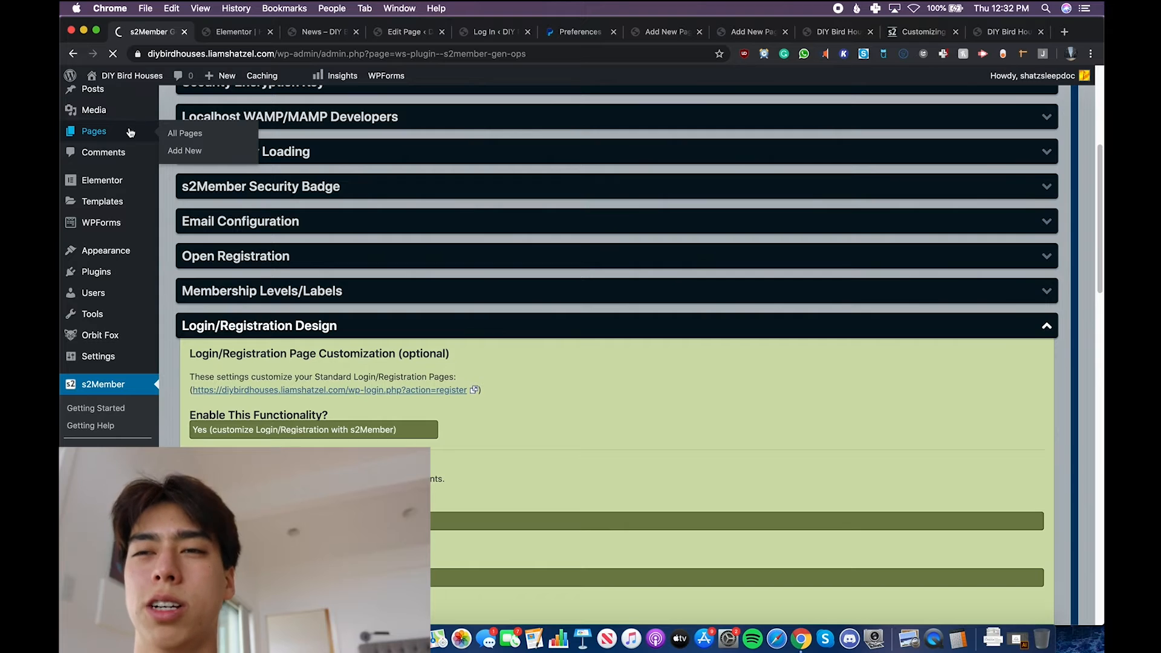
{"action": "scroll", "coordinate": [273, 306], "scroll_direction": "down", "scroll_amount": 5}
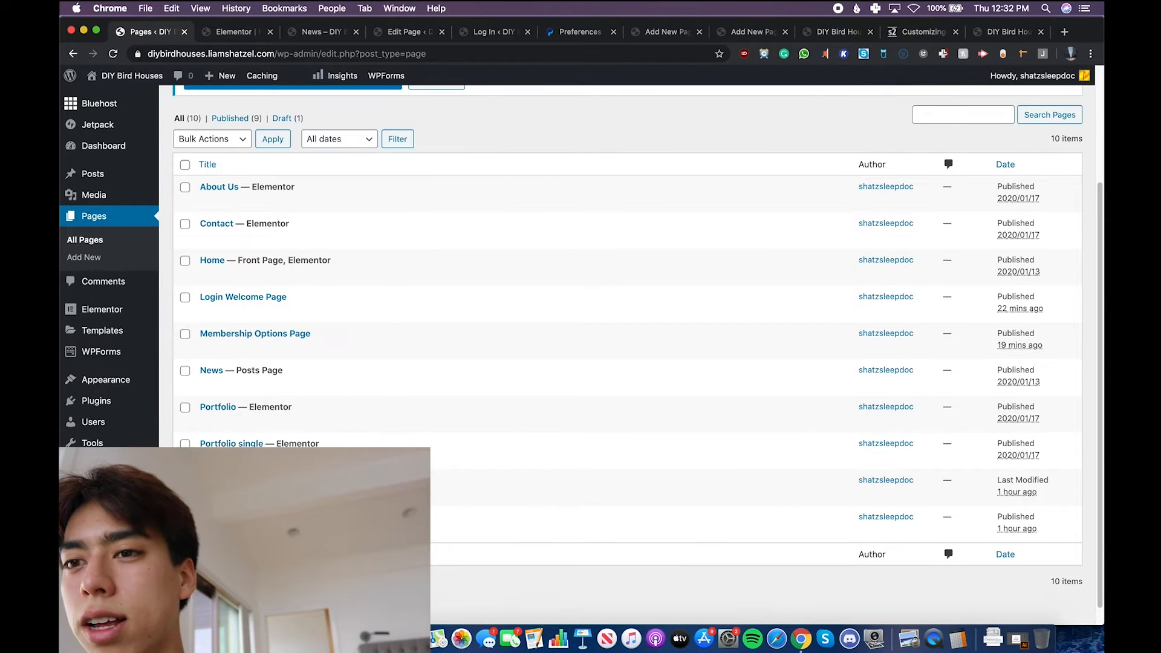
{"action": "scroll", "coordinate": [254, 424], "scroll_direction": "down", "scroll_amount": 1}
{"action": "left_click", "coordinate": [220, 187]}
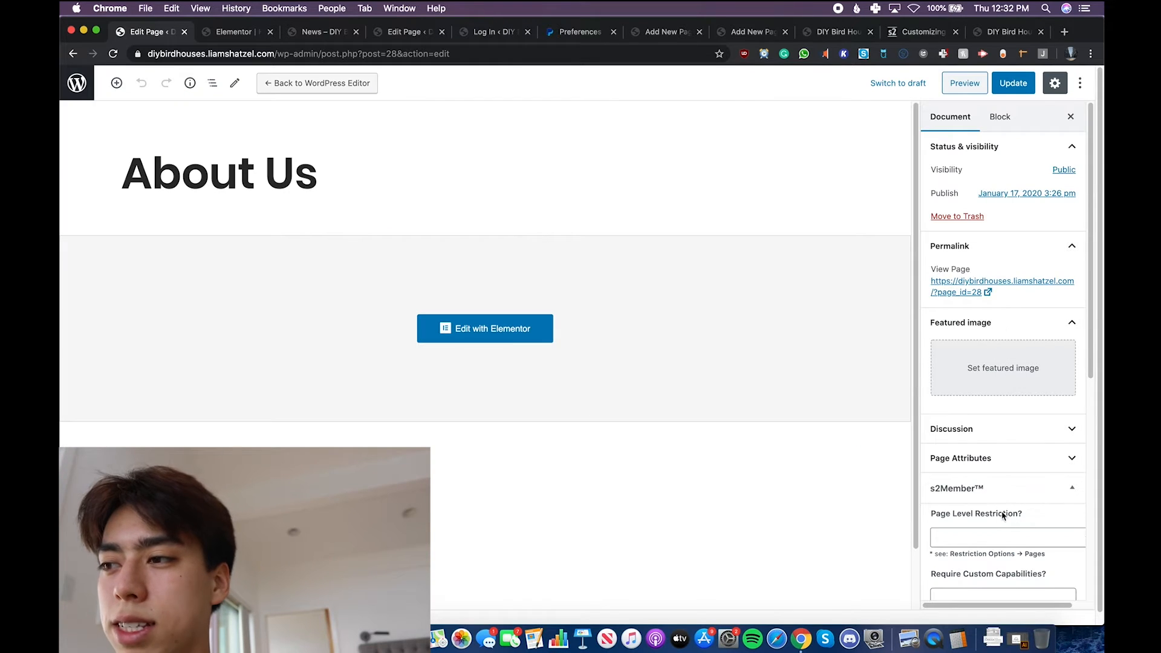
- Restrict the About Us page to s2Member Level #1 (or higher) and update the page
{"action": "left_click", "coordinate": [994, 531]}
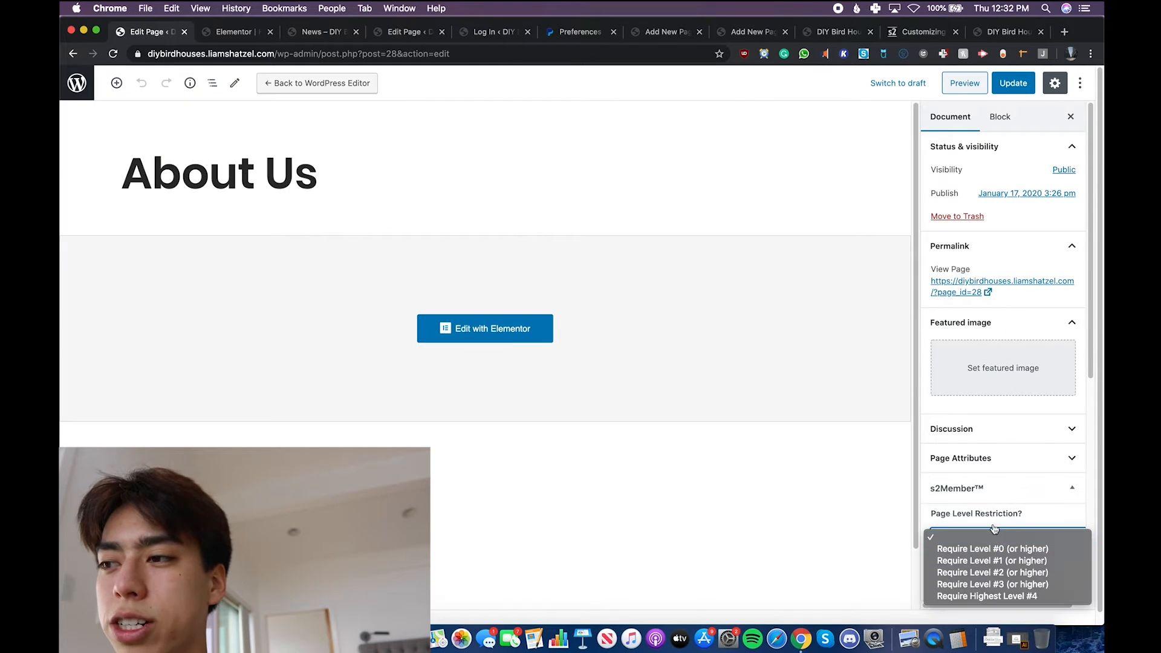
{"action": "left_click", "coordinate": [993, 560]}
{"action": "scroll", "coordinate": [908, 523], "scroll_direction": "down", "scroll_amount": 1}
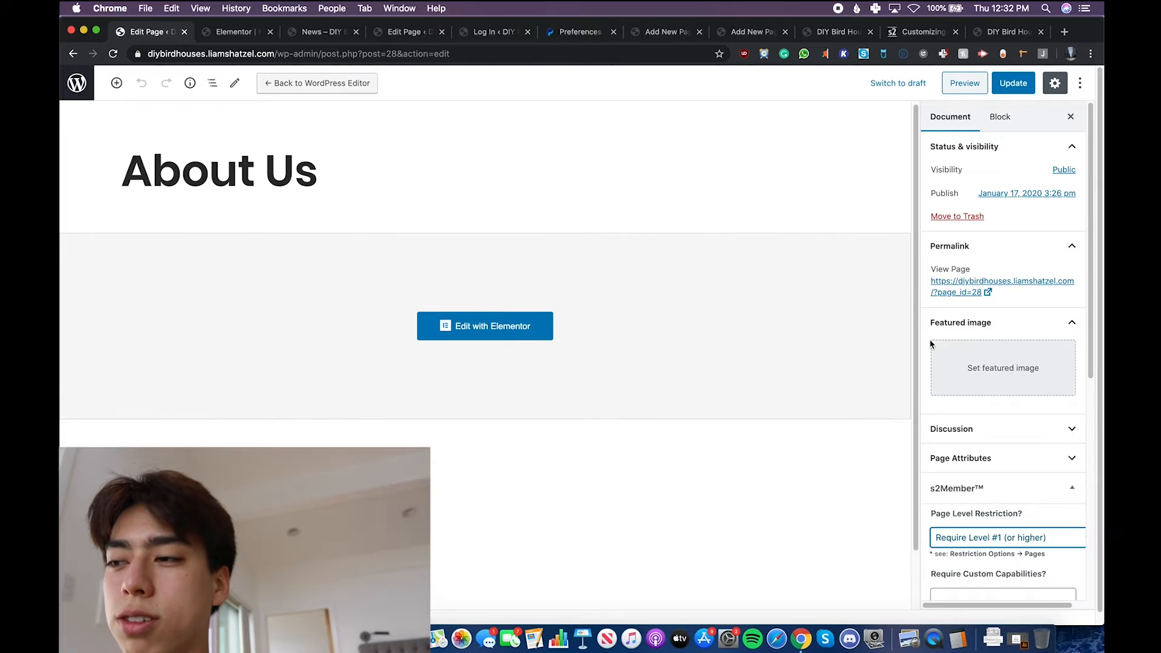
{"action": "left_click", "coordinate": [1006, 88]}
- Review the home page in Elementor, the News page, the Membership Options Page editor and the log-in page
{"action": "left_click", "coordinate": [266, 28]}
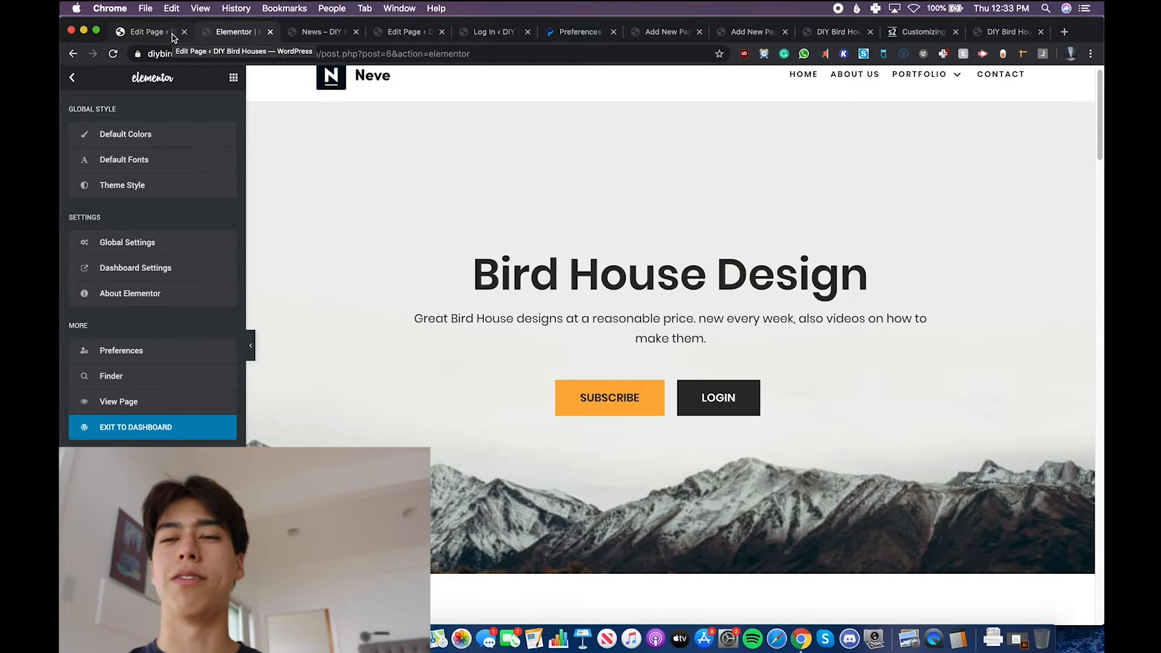
{"action": "scroll", "coordinate": [342, 110], "scroll_direction": "up", "scroll_amount": 1}
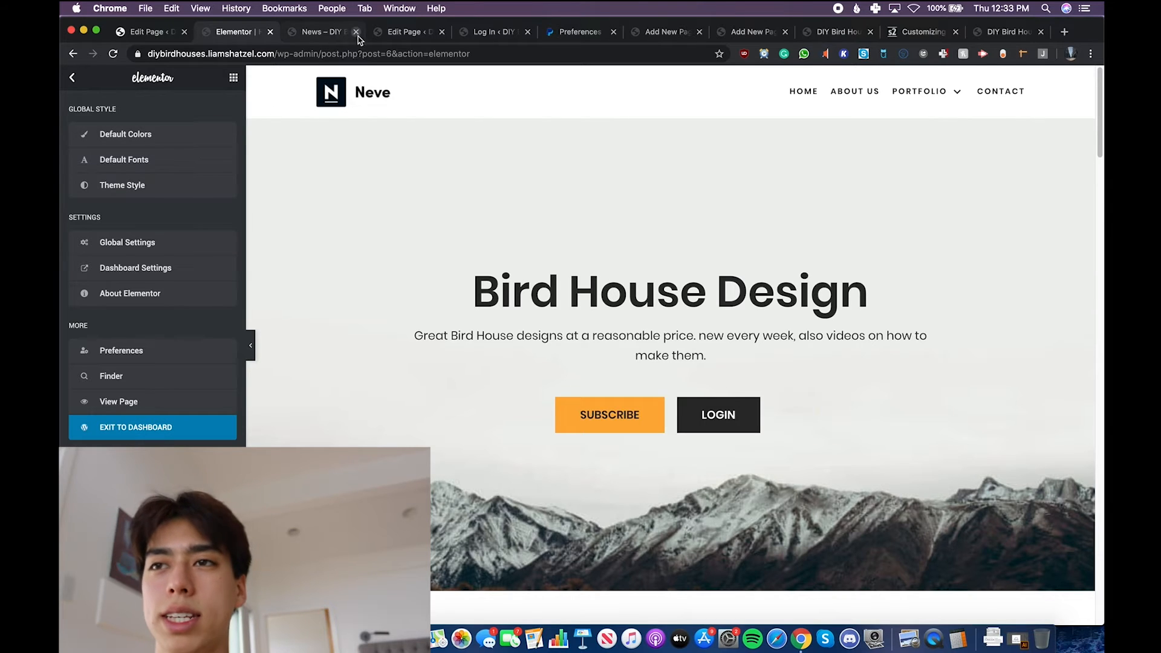
{"action": "left_click", "coordinate": [316, 43]}
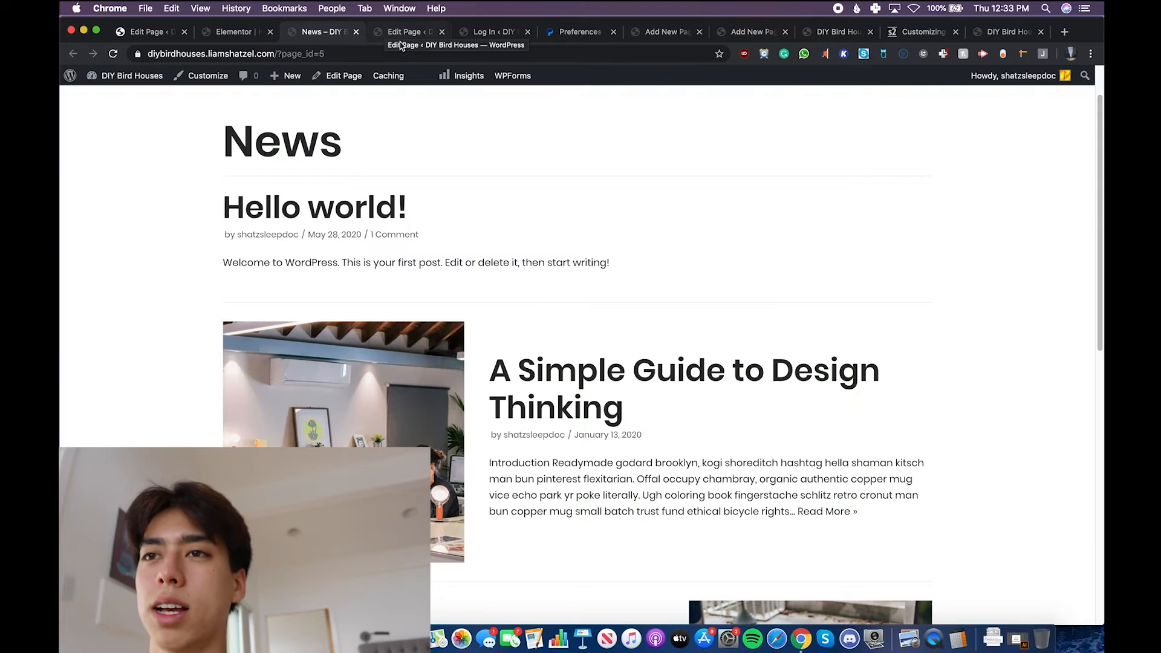
{"action": "left_click", "coordinate": [400, 42]}
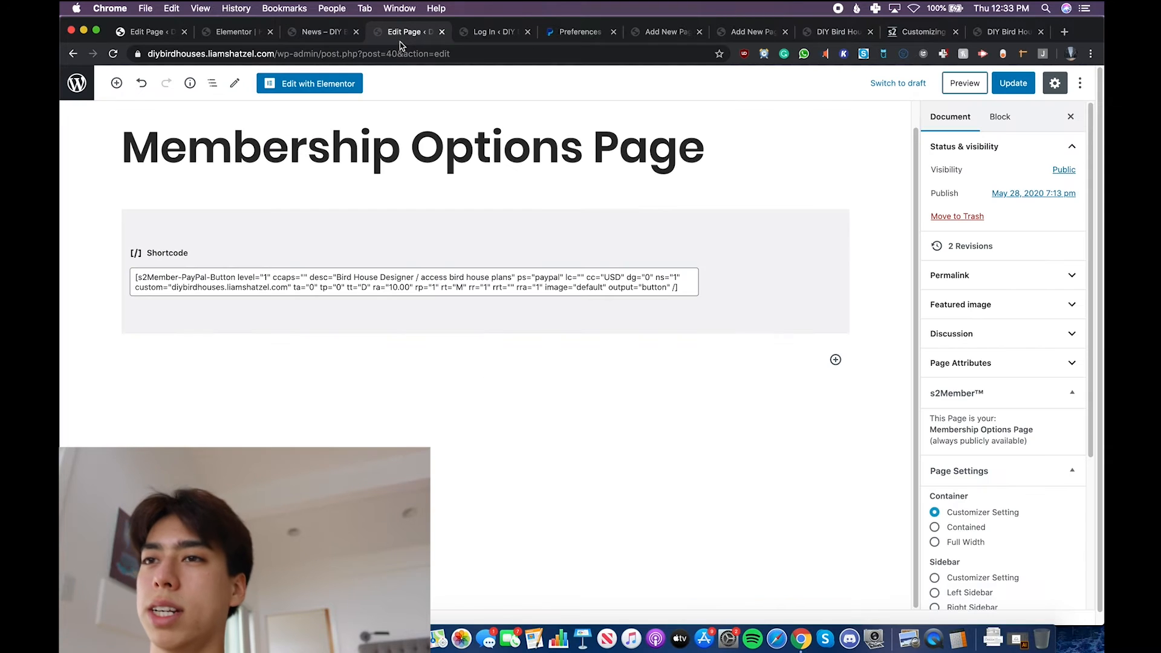
{"action": "left_click", "coordinate": [479, 35]}
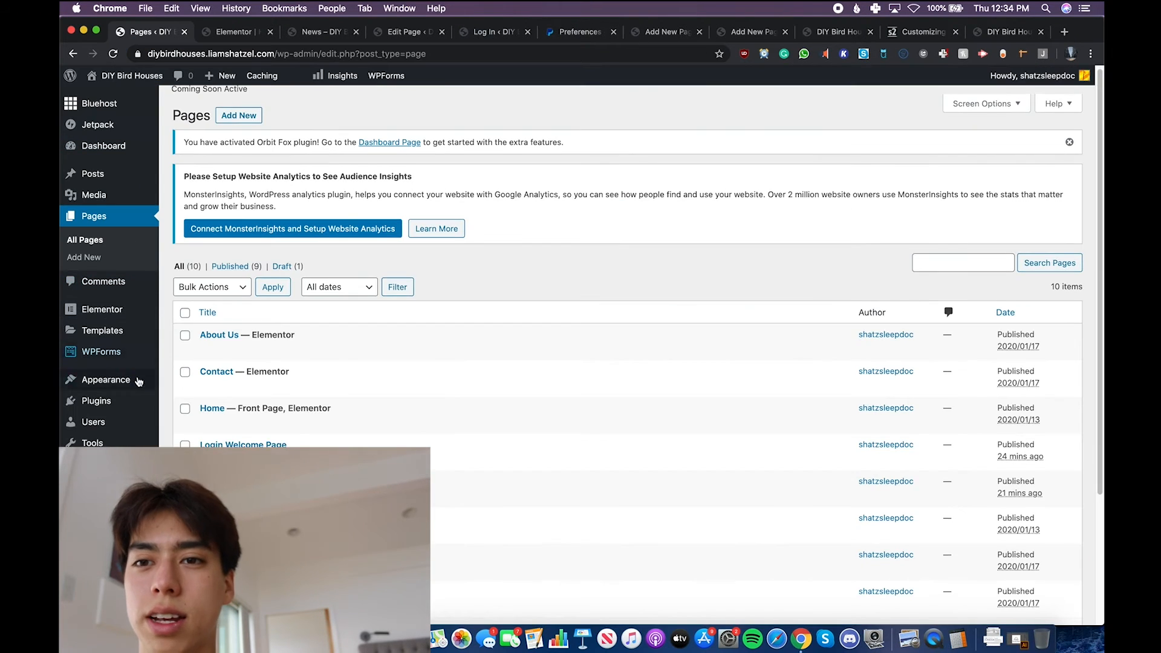
{"action": "scroll", "coordinate": [138, 381], "scroll_direction": "down", "scroll_amount": 3}
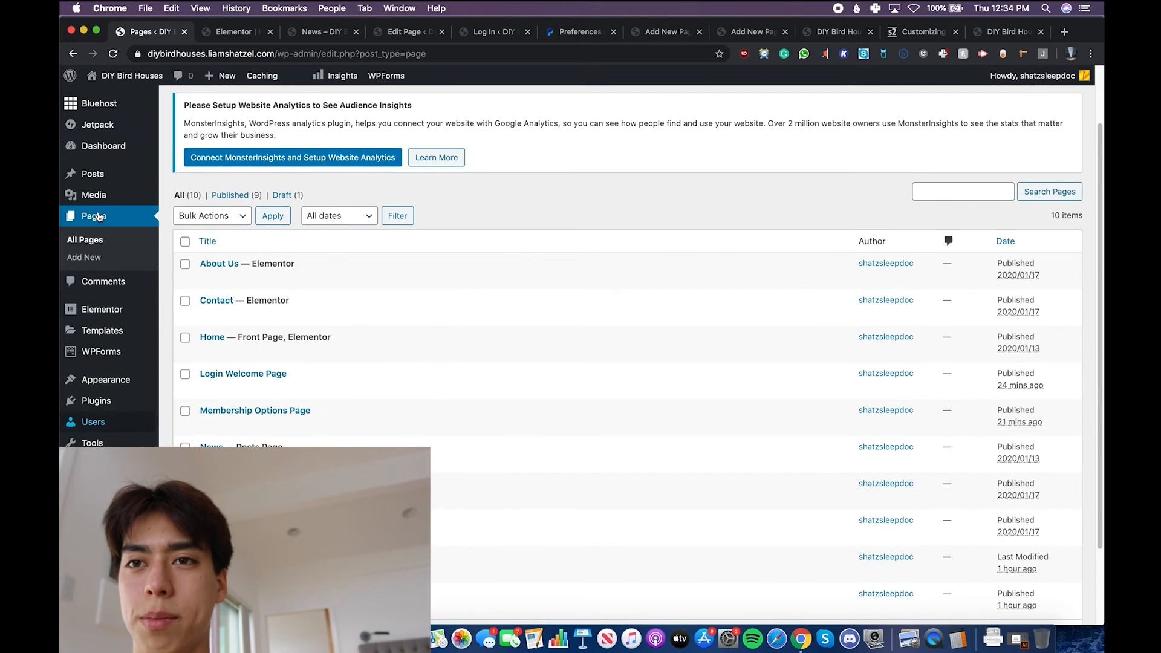
- Open the WordPress Appearance customization option in a separate browser tab
{"action": "mouse_move", "coordinate": [105, 178]}
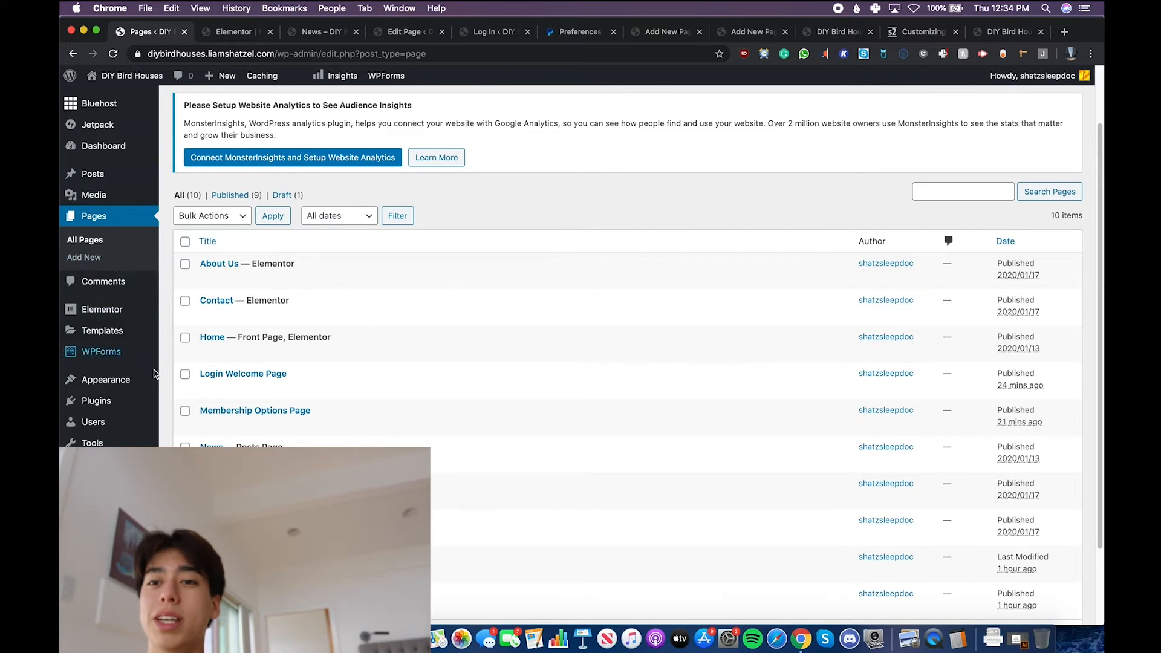
{"action": "mouse_move", "coordinate": [109, 379]}
{"action": "left_click", "coordinate": [187, 399], "text": "super"}
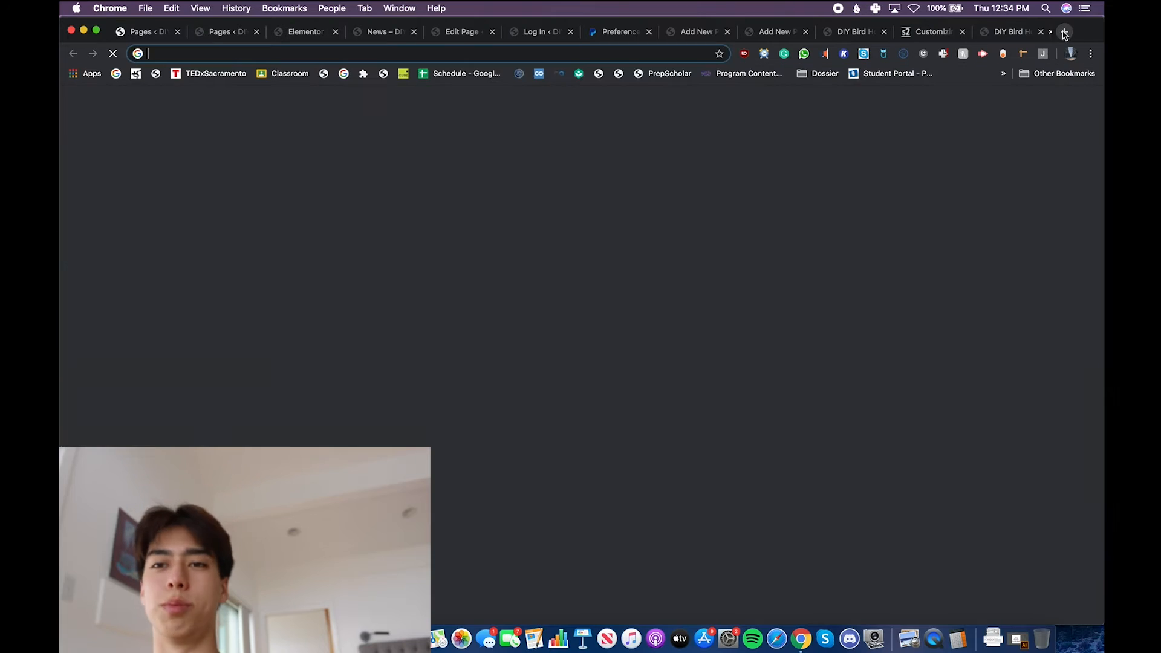
- Search Google for bluehost in a new browser tab and review the DIY Bird Houses site settings in the Bluehost account
{"action": "left_click", "coordinate": [1065, 32]}
{"action": "type", "text": "bl;"}
{"action": "key", "text": "BackSpace"}
{"action": "key", "text": "BackSpace"}
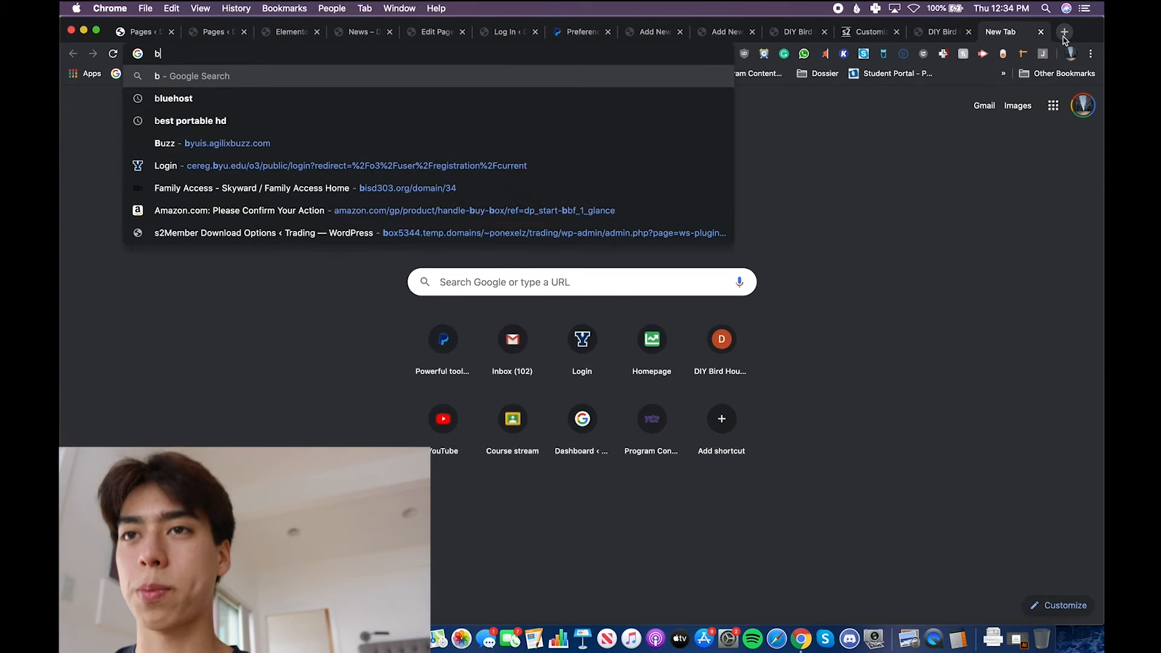
{"action": "key", "text": "Down"}
{"action": "key", "text": "Return"}
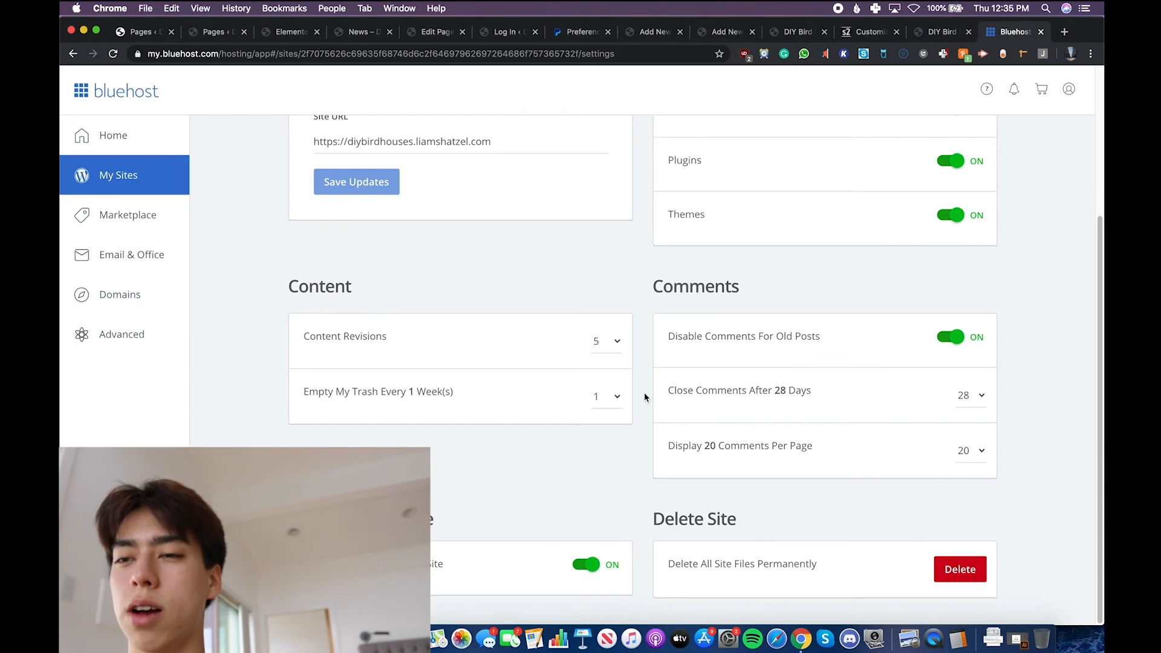
{"action": "scroll", "coordinate": [644, 392], "scroll_direction": "up", "scroll_amount": 5}
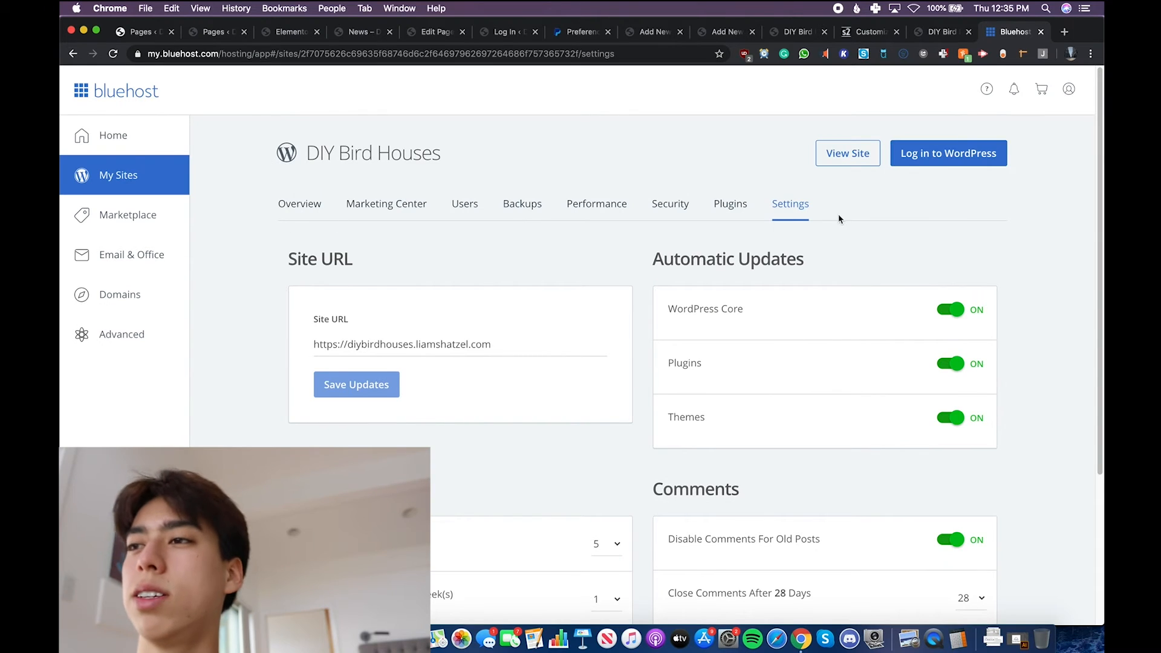
{"action": "scroll", "coordinate": [839, 219], "scroll_direction": "down", "scroll_amount": 4}
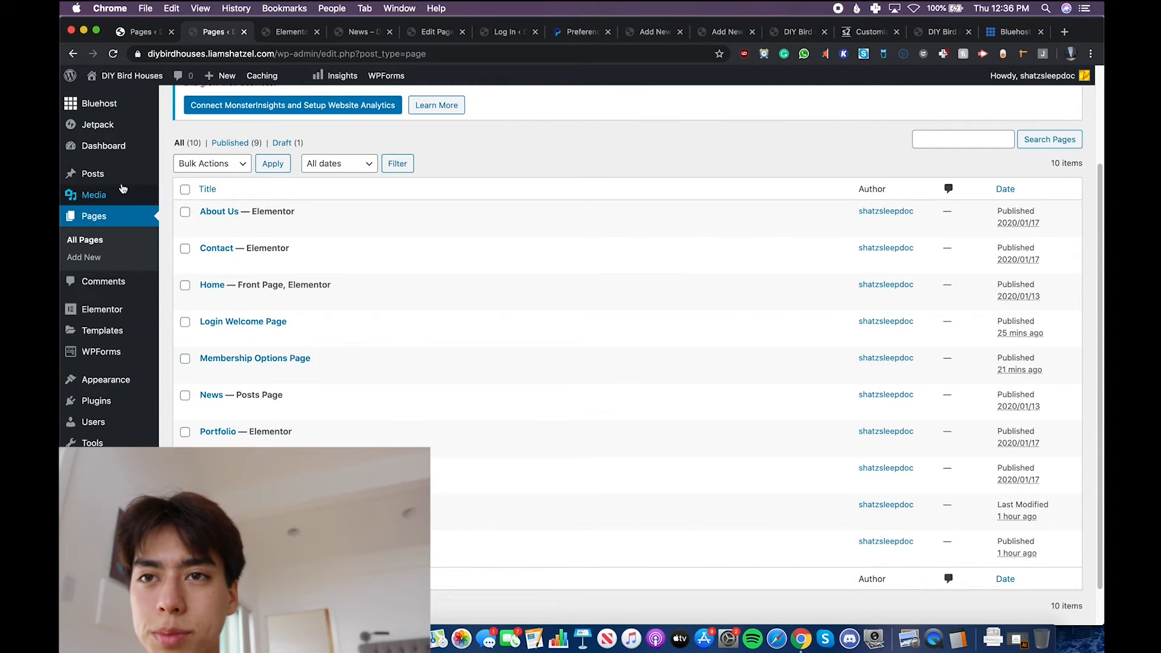
- Go to the site's list of all users and start adding a new user
{"action": "scroll", "coordinate": [97, 417], "scroll_direction": "down", "scroll_amount": 1}
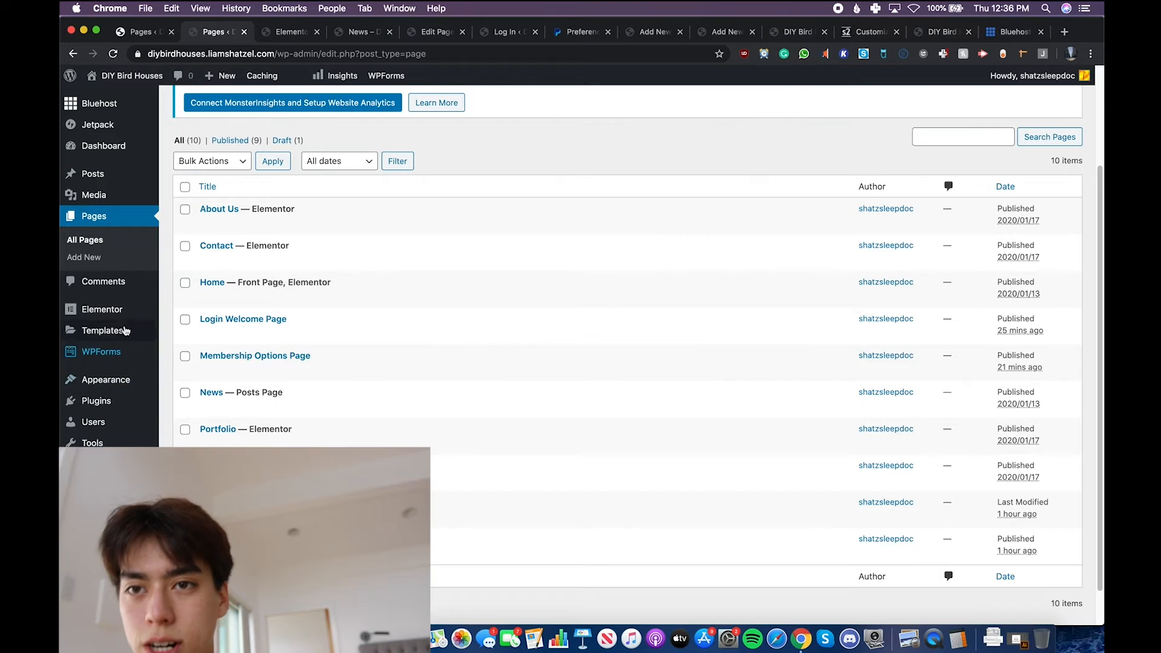
{"action": "mouse_move", "coordinate": [138, 329]}
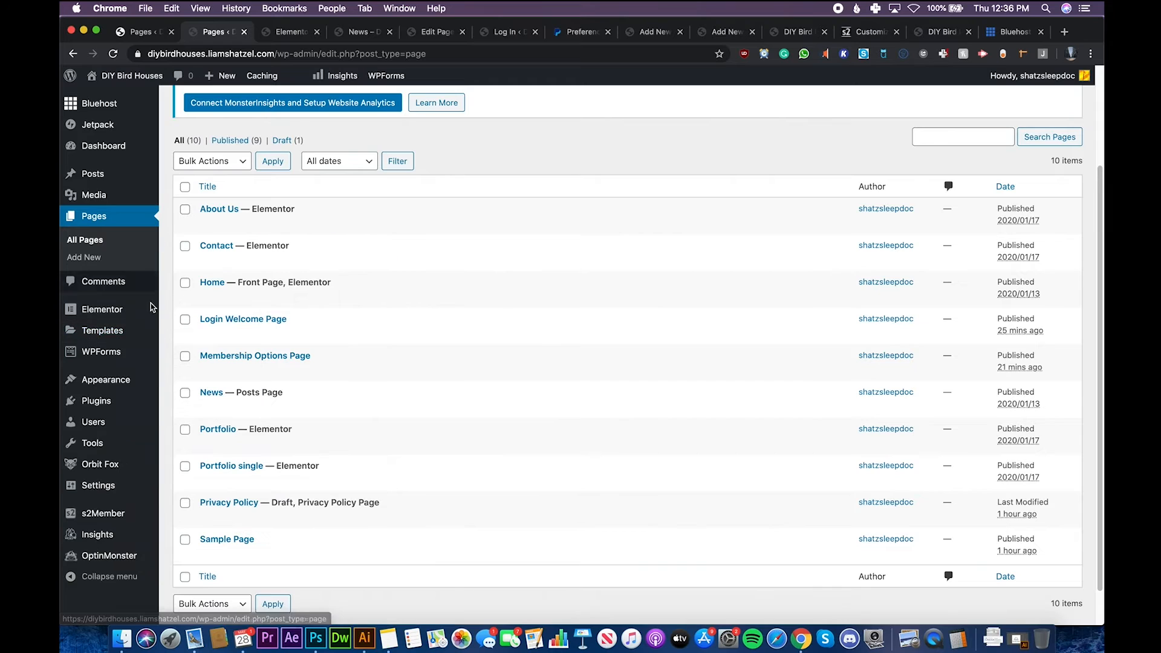
{"action": "mouse_move", "coordinate": [145, 425]}
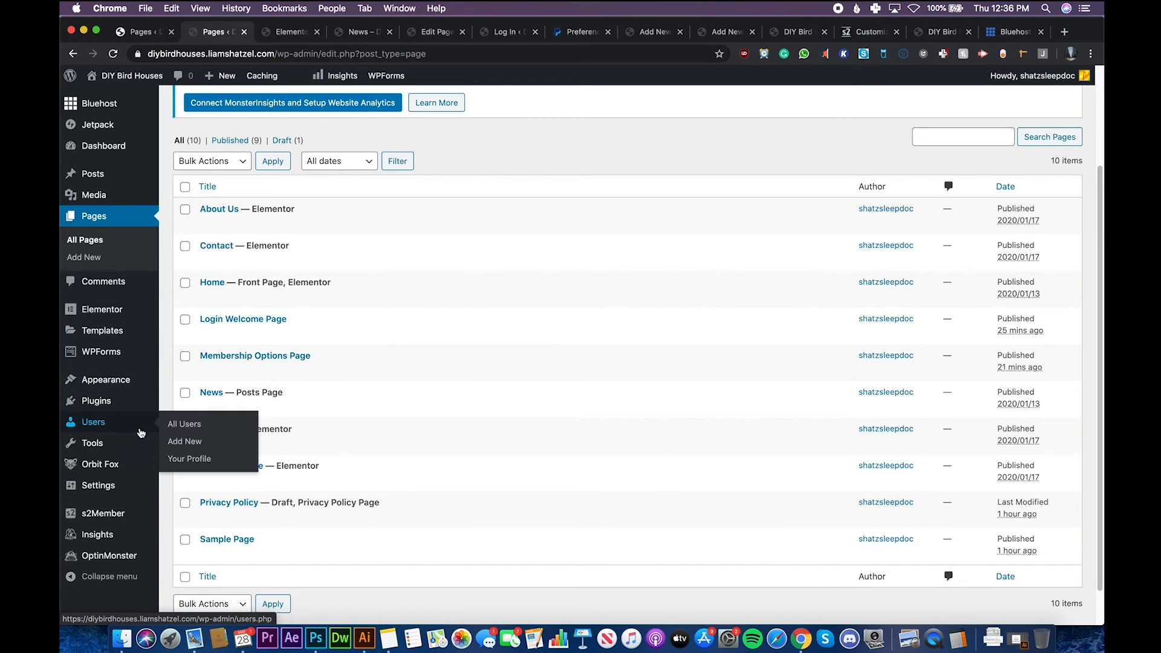
{"action": "left_click", "coordinate": [228, 428]}
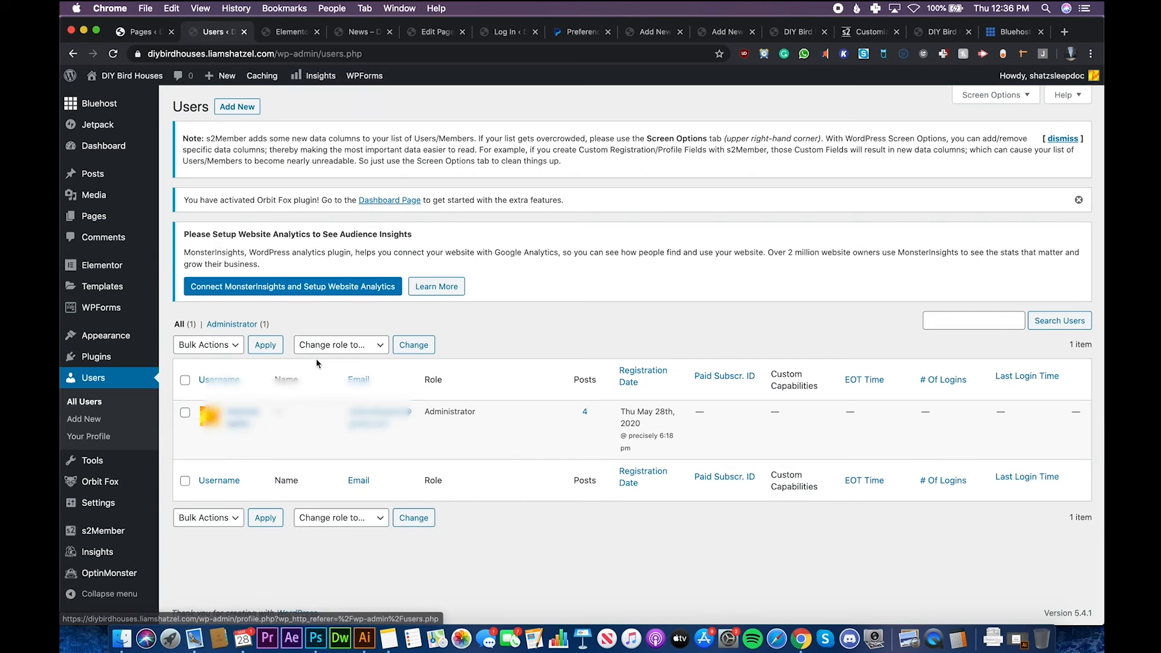
{"action": "left_click", "coordinate": [245, 111]}
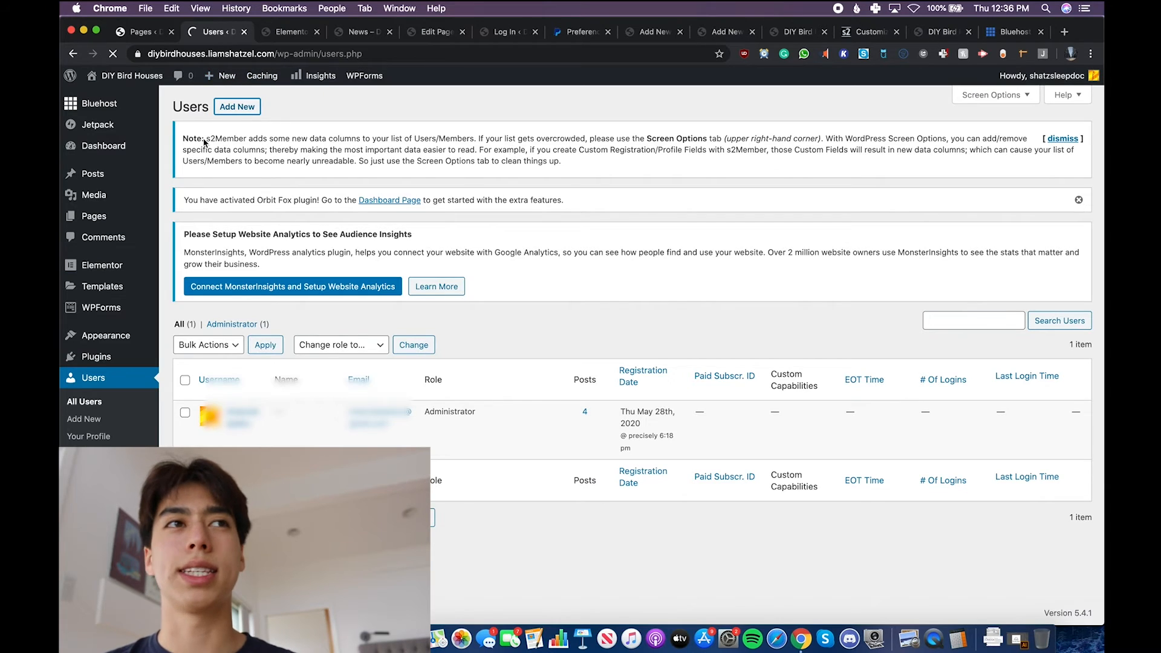
- Enter the username test and fill in the email for the new user
{"action": "type", "text": "test"}
{"action": "key", "text": "Tab"}
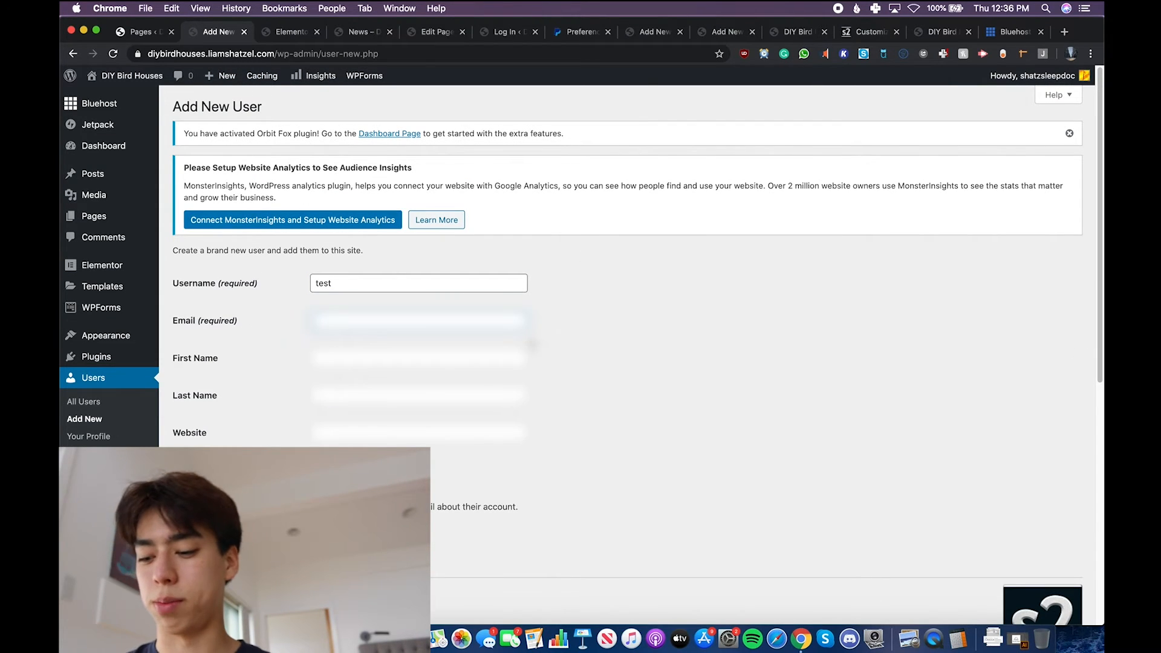
{"action": "key", "text": "Down"}
{"action": "key", "text": "Down"}
{"action": "key", "text": "Tab"}
- Replace the generated password with the new user's account password and confirm the use of a weak password
{"action": "scroll", "coordinate": [562, 321], "scroll_direction": "down", "scroll_amount": 4}
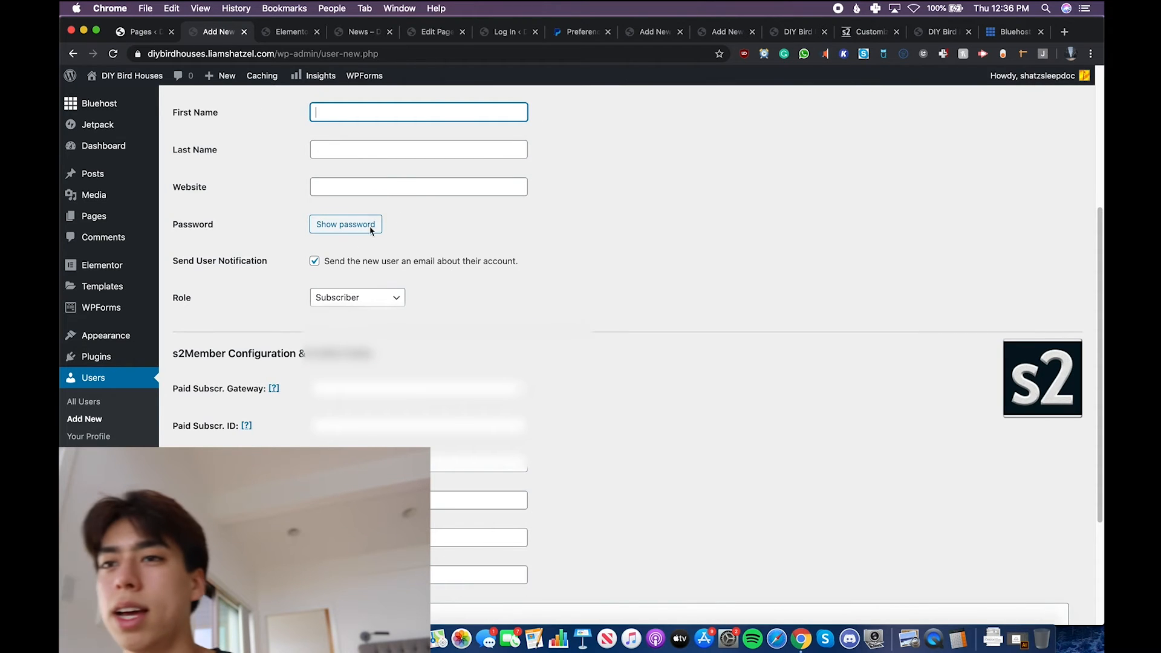
{"action": "left_click", "coordinate": [346, 224]}
{"action": "key", "text": "super+a"}
{"action": "key", "text": "BackSpace"}
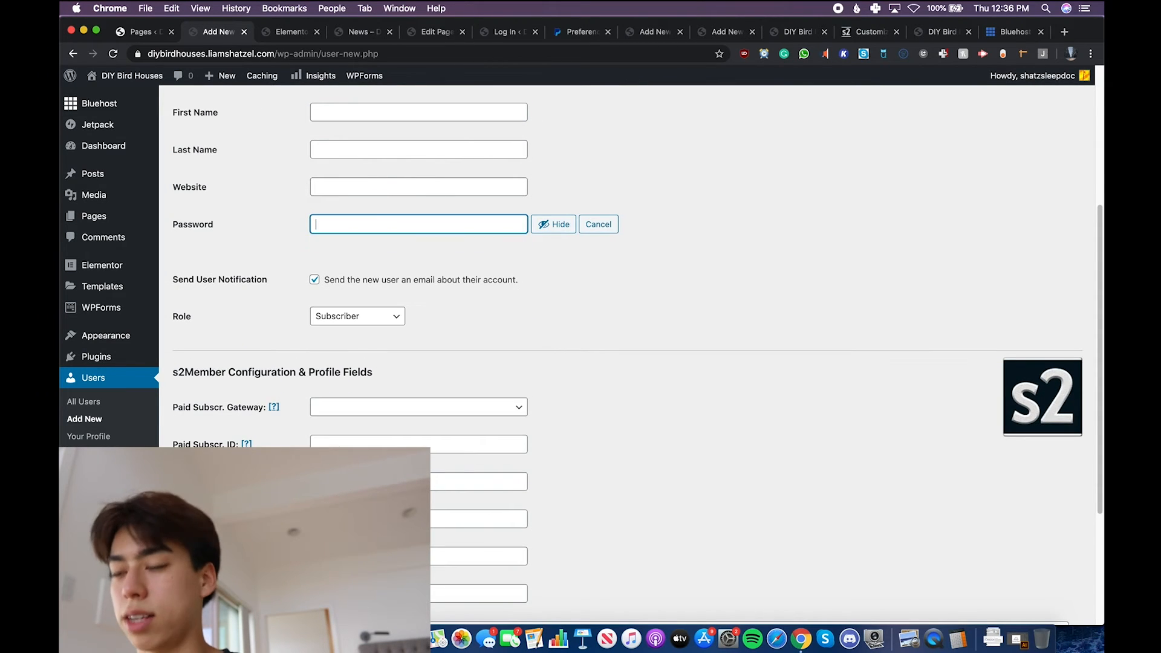
{"action": "type", "text": "test123"}
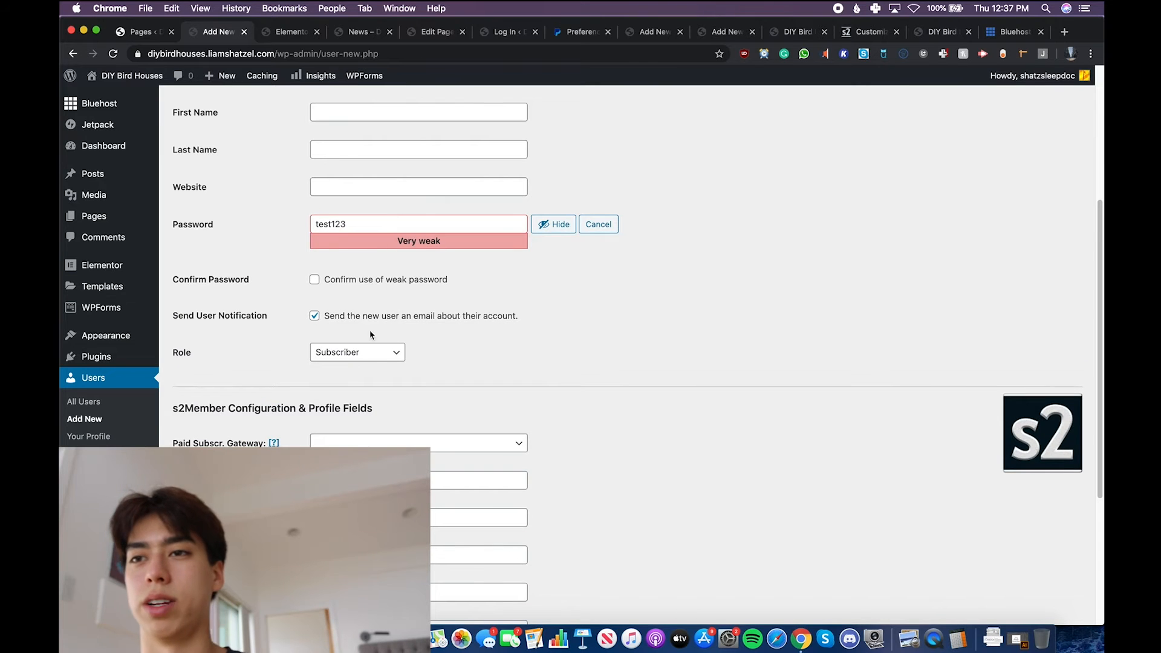
{"action": "right_click", "coordinate": [395, 239]}
{"action": "left_click", "coordinate": [315, 280]}
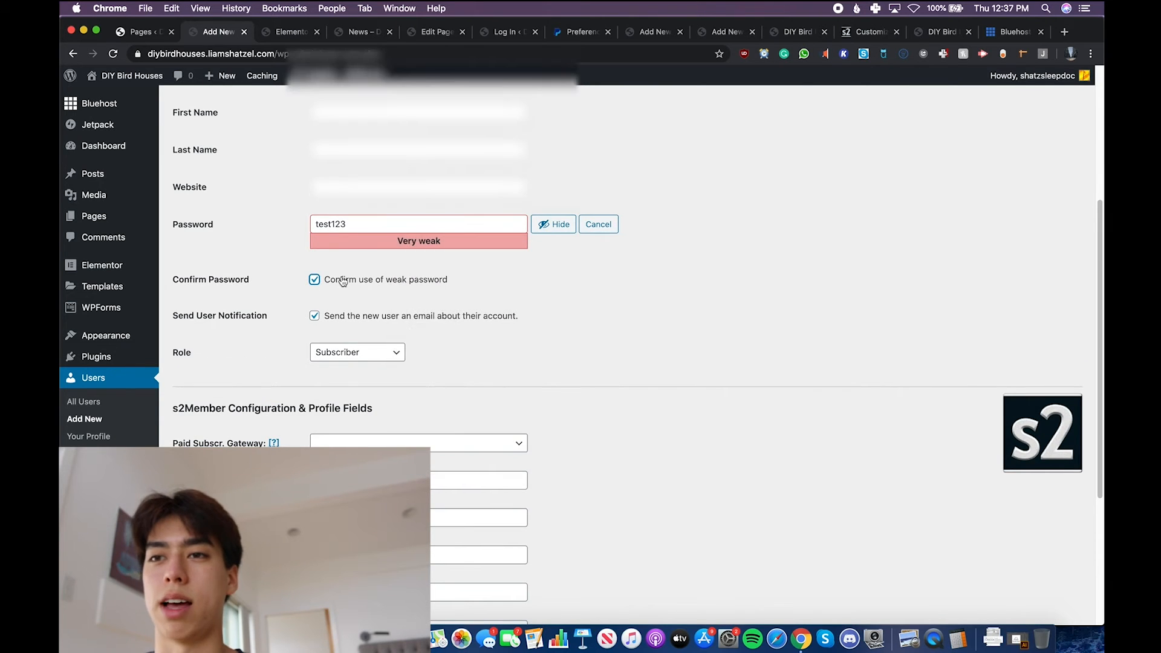
- Assign the s2Member Level 1 role to the new user and add the user to the site
{"action": "scroll", "coordinate": [521, 213], "scroll_direction": "up", "scroll_amount": 1}
{"action": "scroll", "coordinate": [520, 213], "scroll_direction": "down", "scroll_amount": 5}
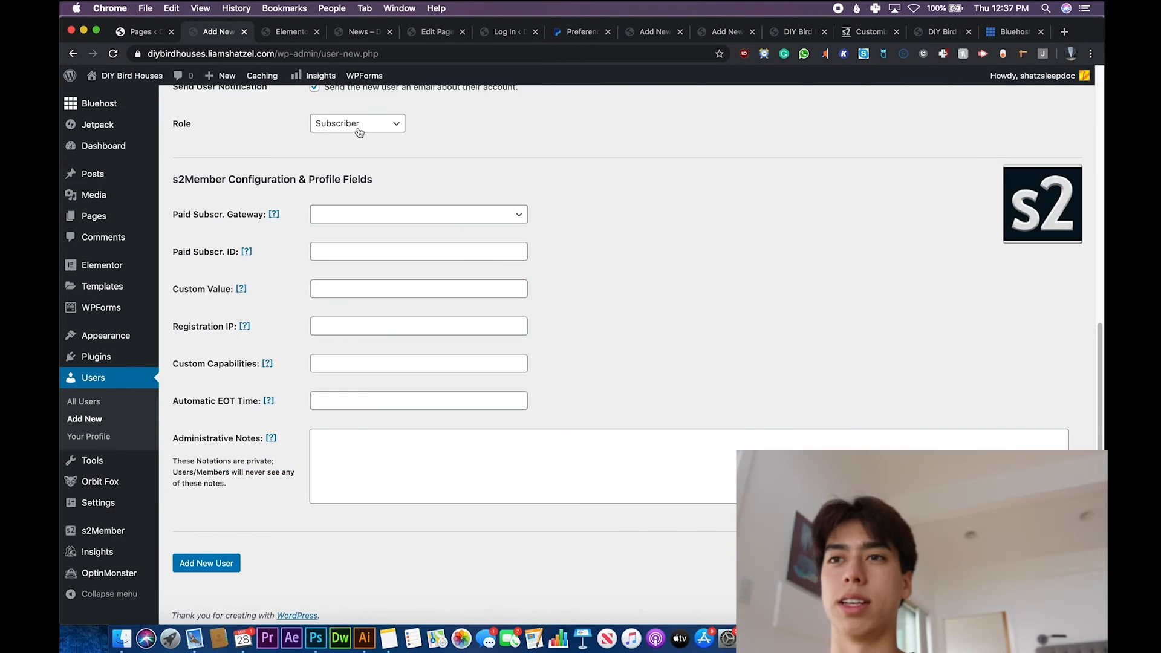
{"action": "left_click", "coordinate": [382, 123]}
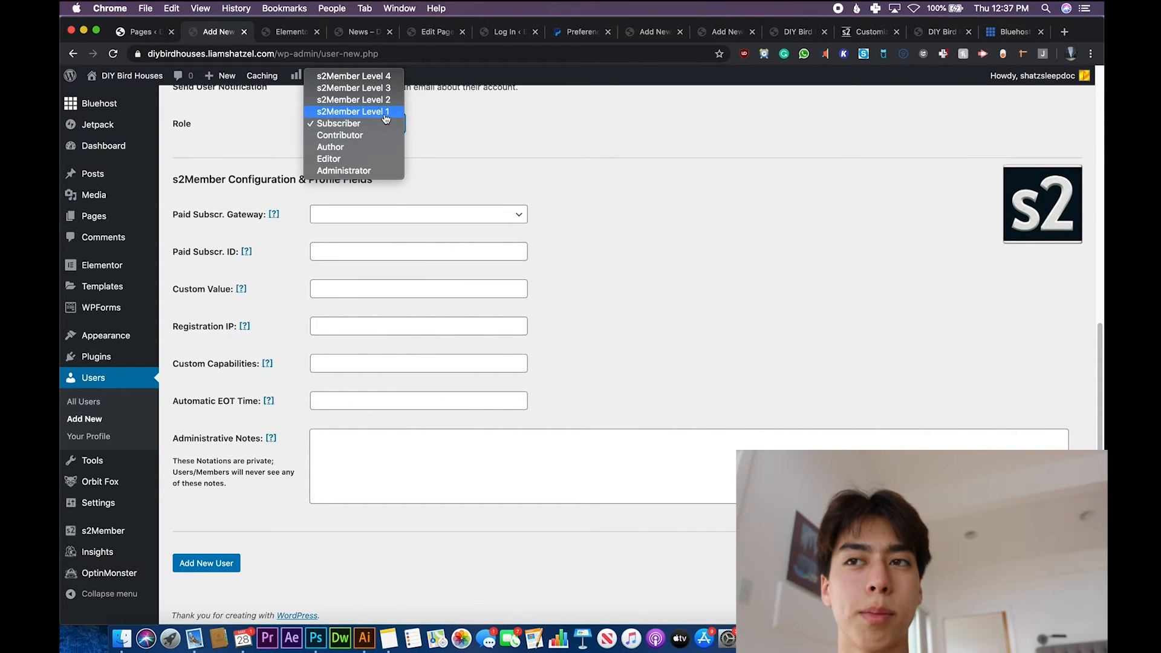
{"action": "left_click", "coordinate": [386, 112]}
{"action": "left_click", "coordinate": [473, 214]}
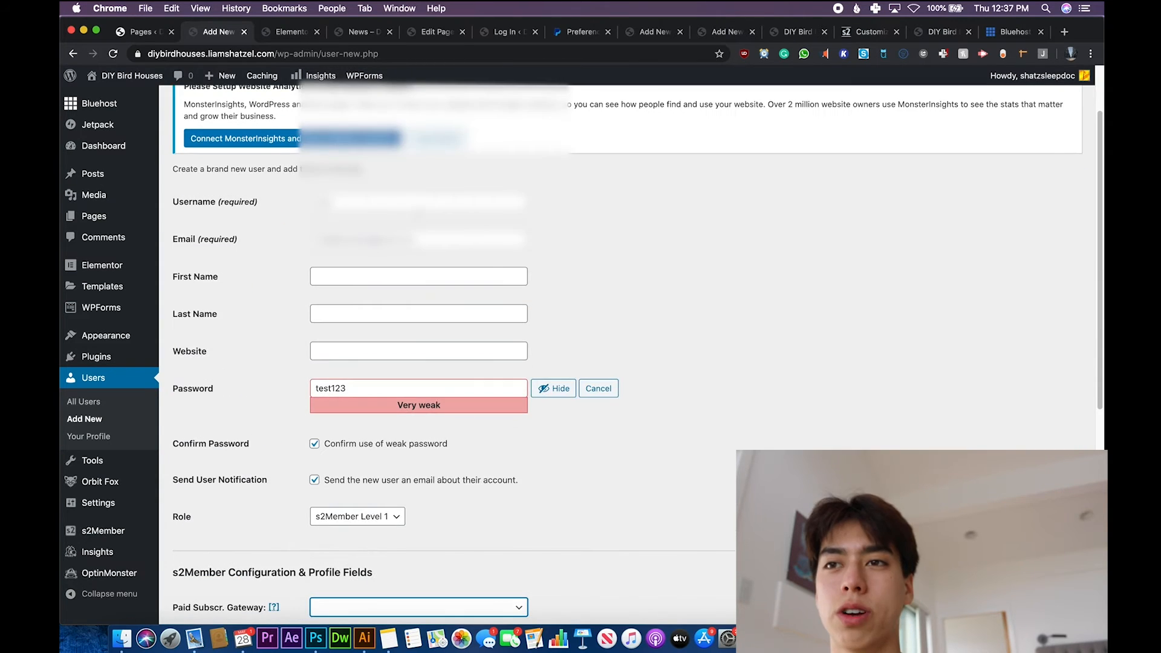
{"action": "scroll", "coordinate": [426, 361], "scroll_direction": "down", "scroll_amount": 7}
{"action": "left_click", "coordinate": [183, 562]}
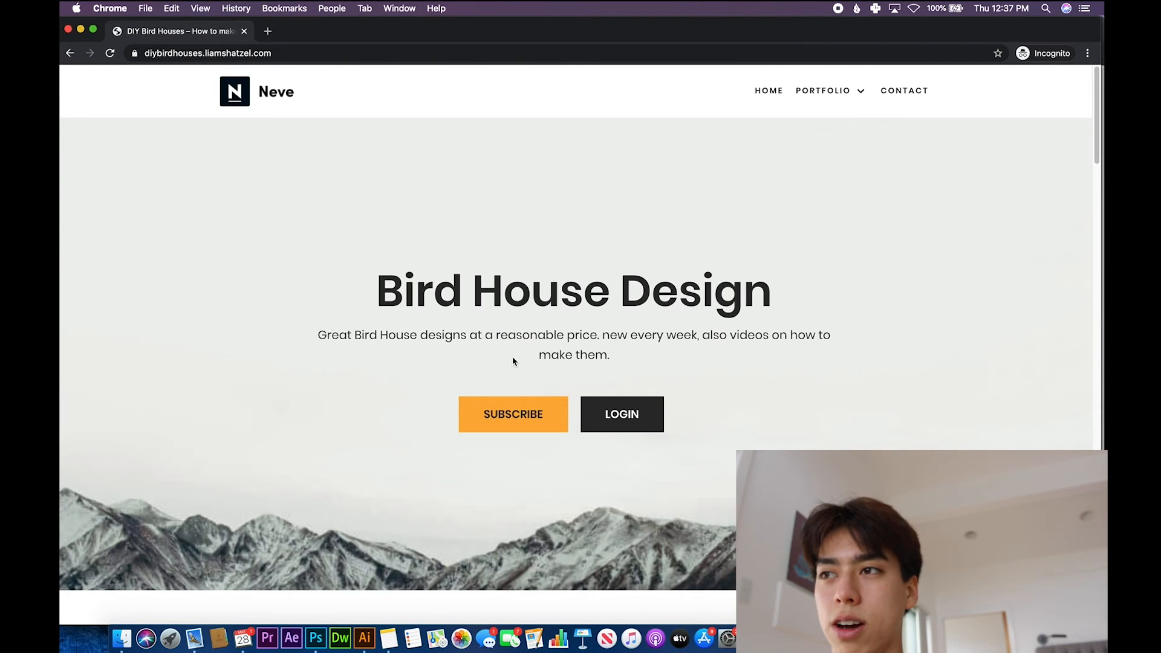
- Test the home page's Subscribe button in an Incognito window through the Membership Options Page to the PayPal checkout
{"action": "left_click", "coordinate": [531, 413]}
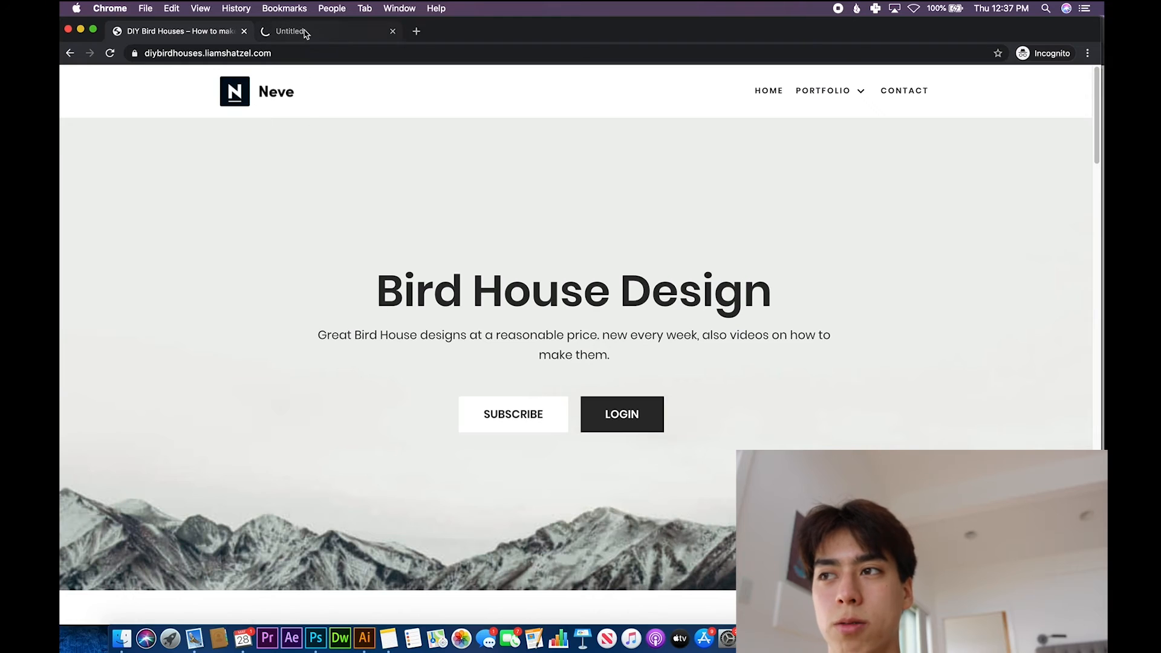
{"action": "left_click", "coordinate": [323, 33]}
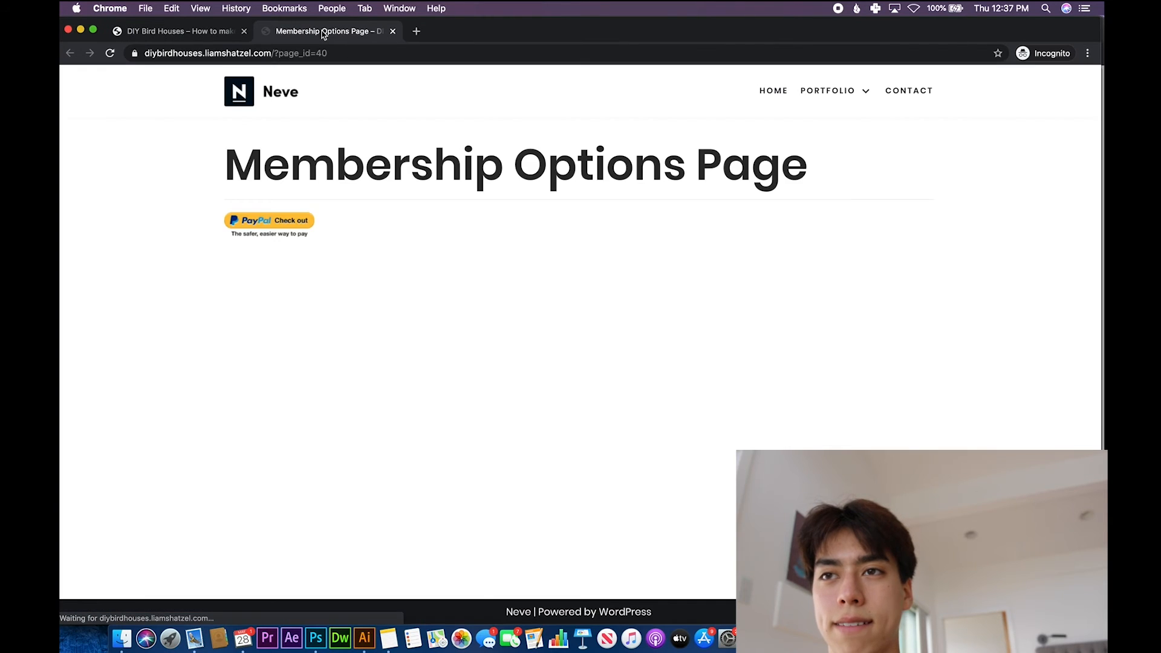
{"action": "left_click", "coordinate": [279, 225]}
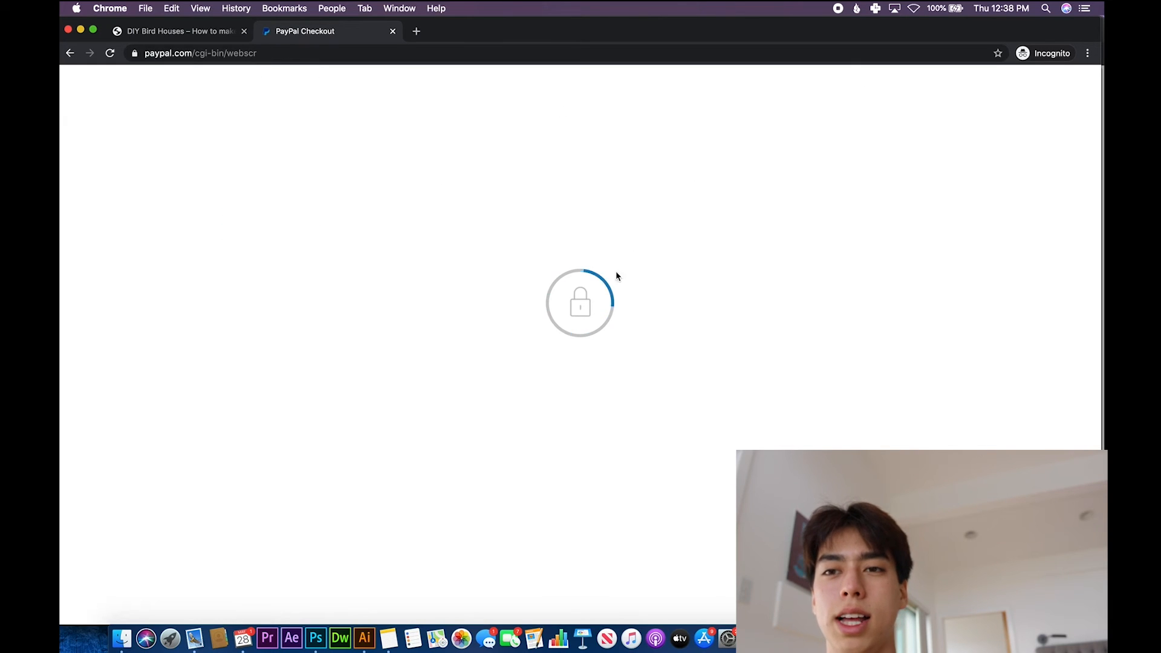
- Check the PayPal payment page for the subscription and close it to return to the site's home page
{"action": "left_click", "coordinate": [209, 36]}
{"action": "left_click", "coordinate": [293, 35]}
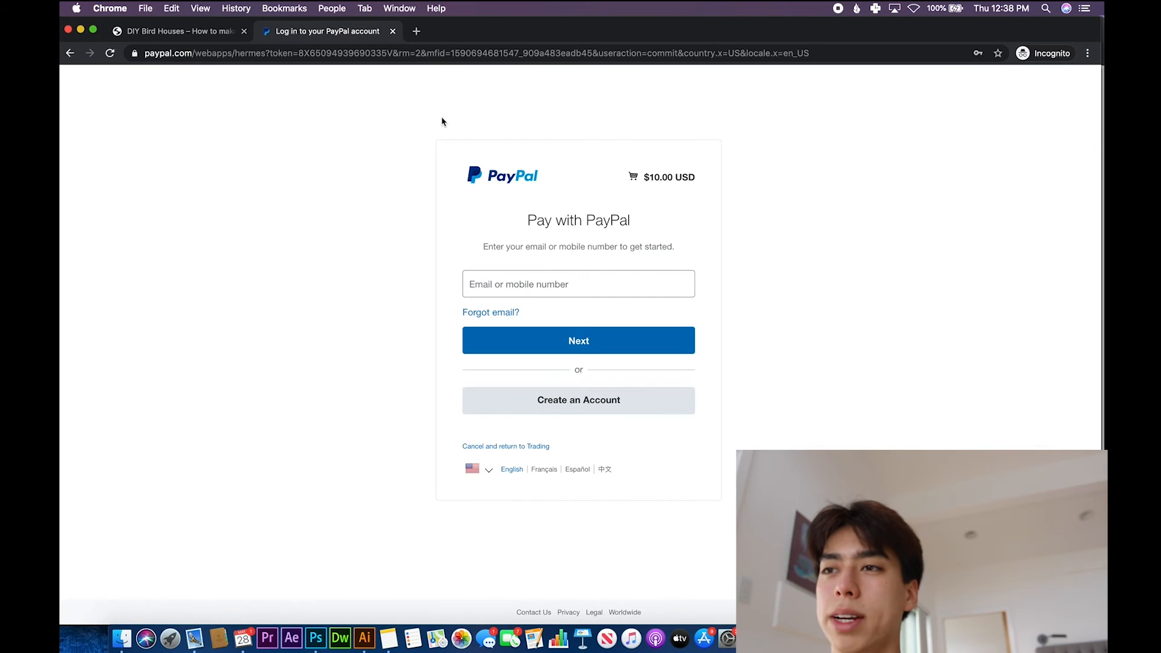
{"action": "left_click", "coordinate": [540, 274]}
{"action": "left_click", "coordinate": [585, 251]}
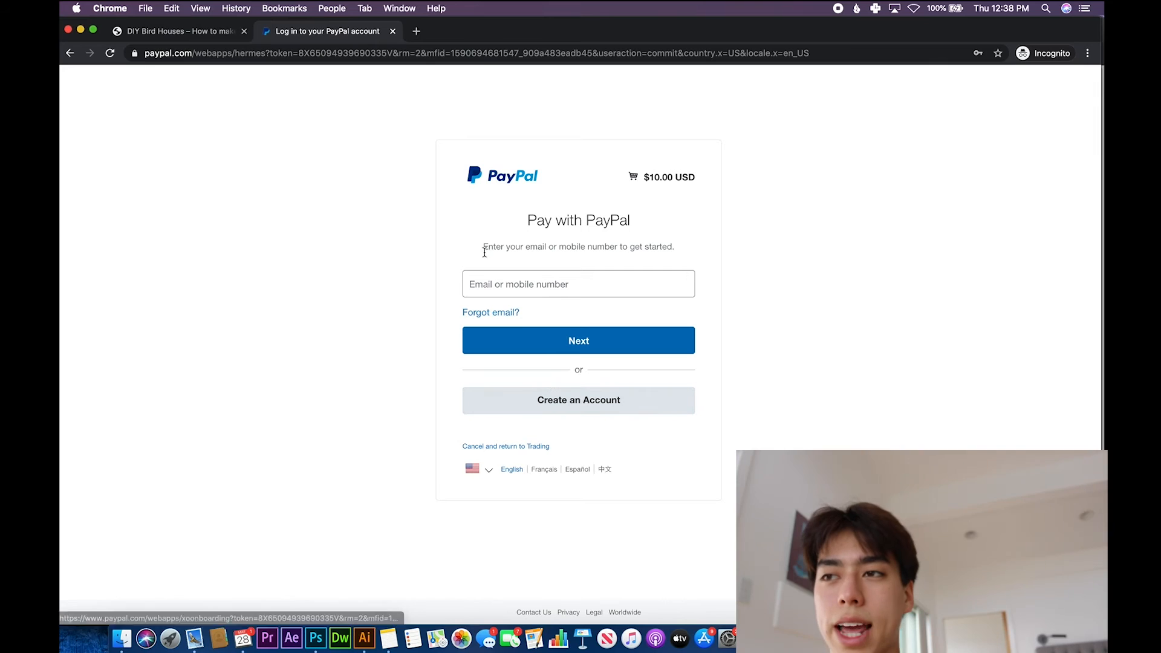
{"action": "left_click", "coordinate": [393, 31]}
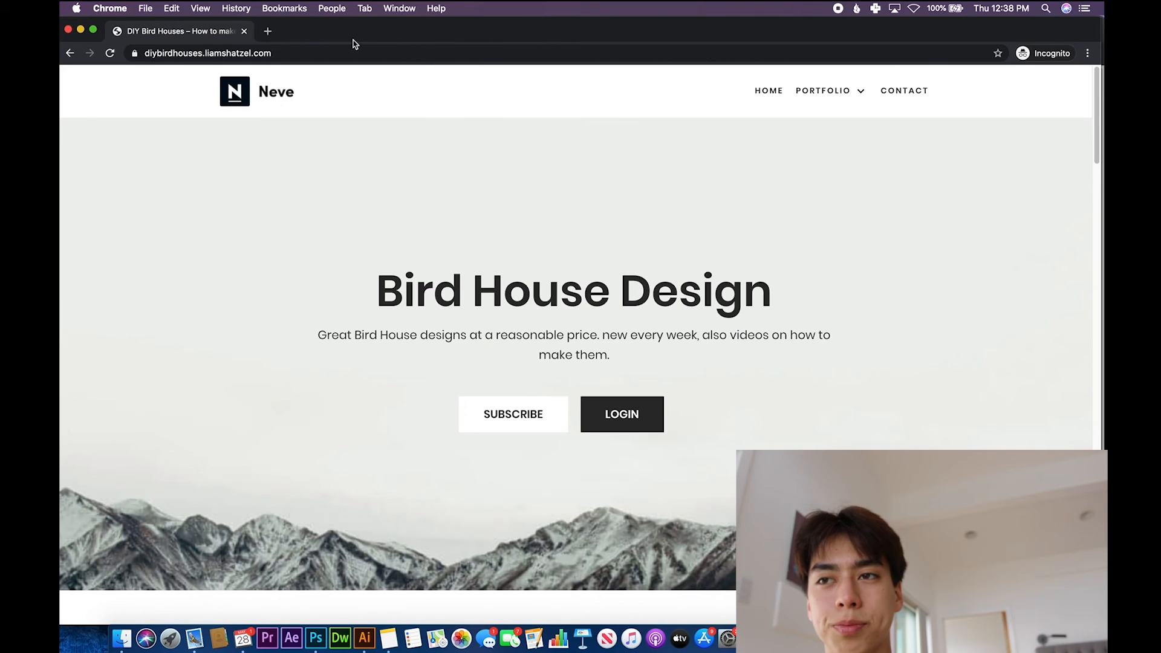
- Open the login form from the home page and log in with the username test and the account password
{"action": "left_click", "coordinate": [629, 414]}
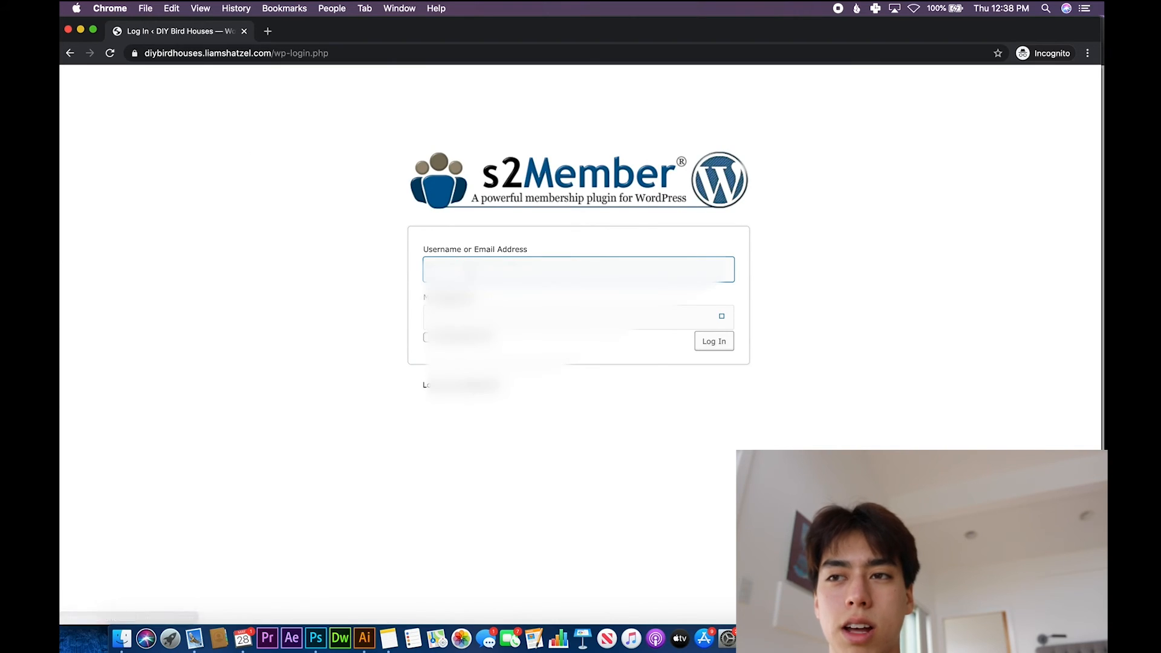
{"action": "left_click", "coordinate": [469, 260]}
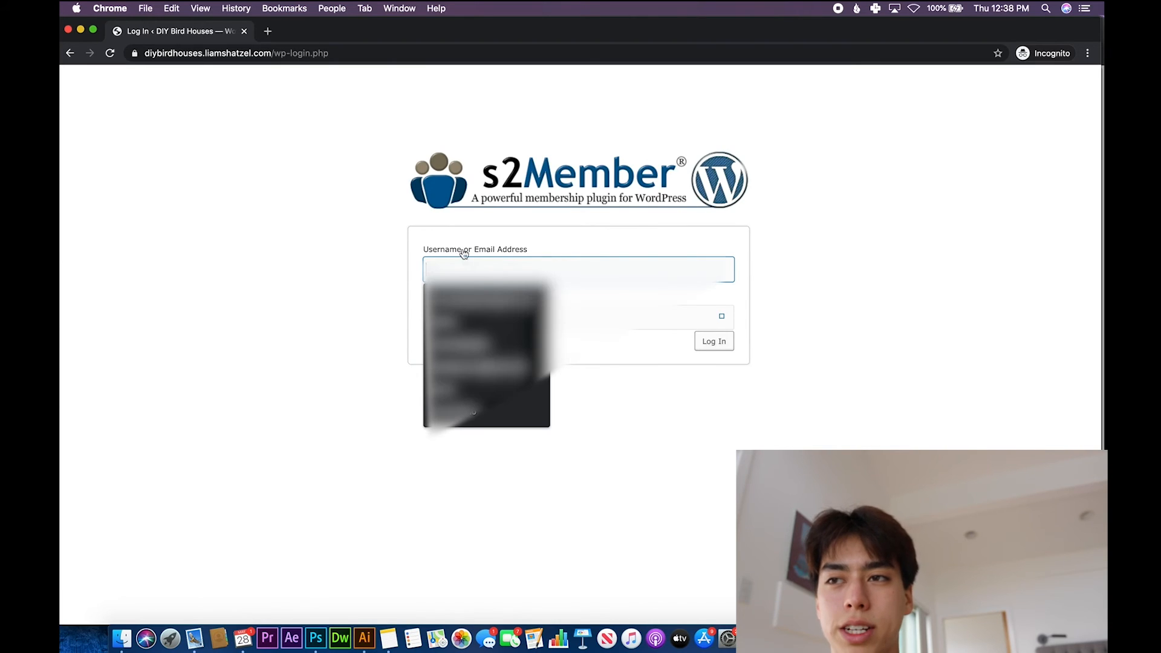
{"action": "left_click", "coordinate": [659, 254]}
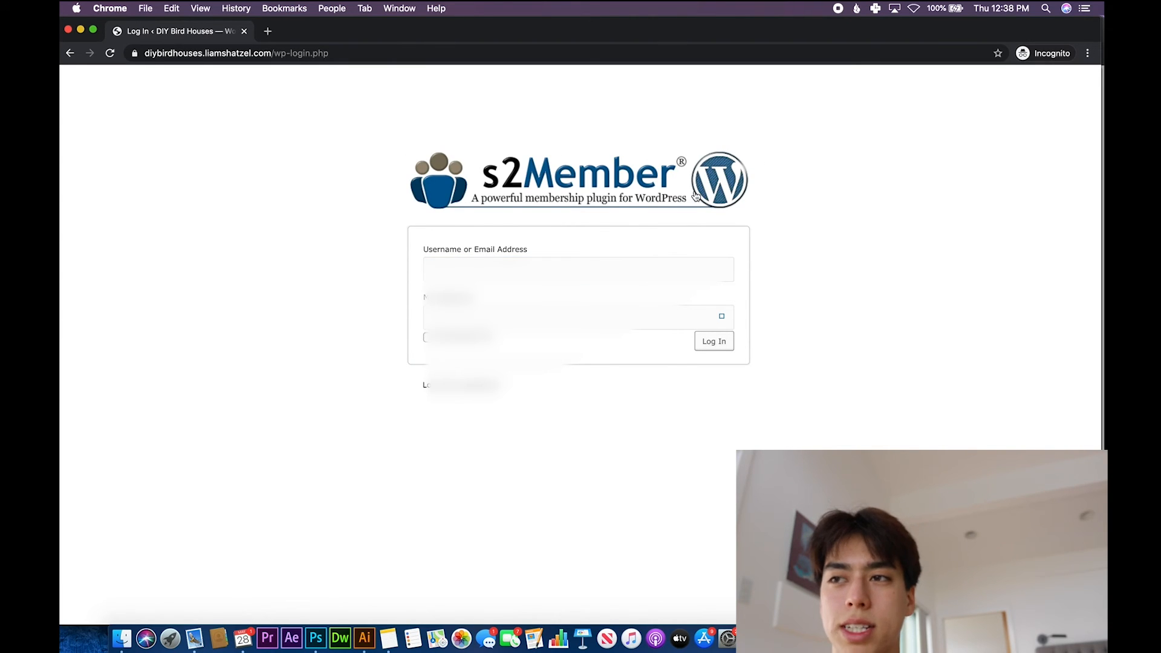
{"action": "left_click", "coordinate": [534, 261]}
{"action": "type", "text": "test"}
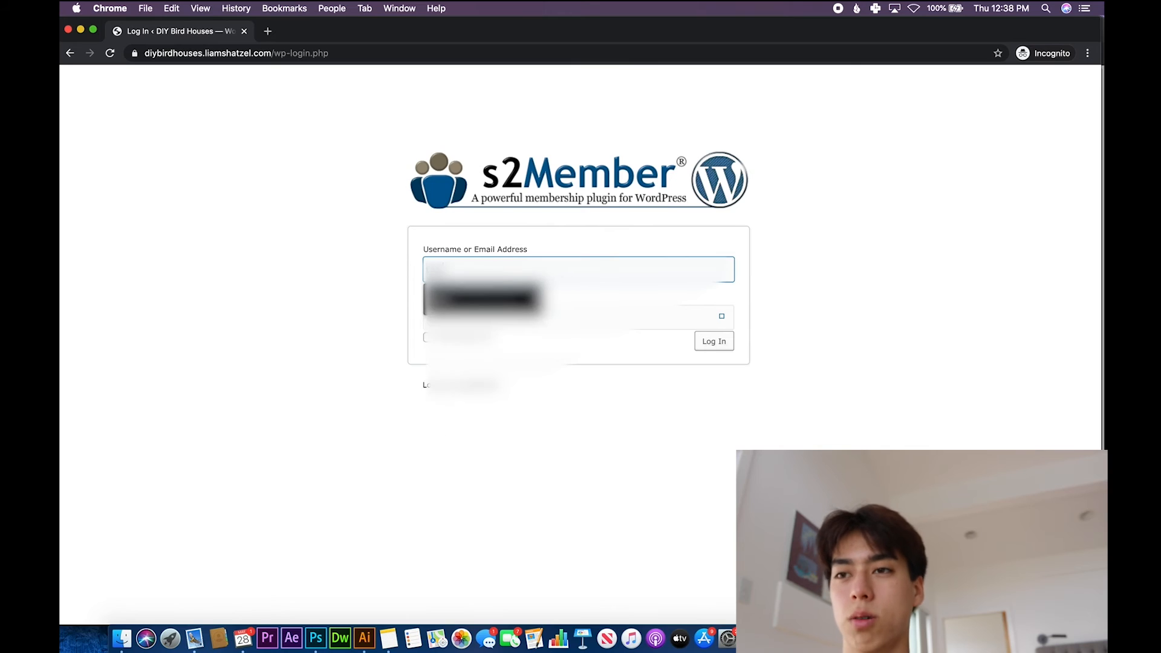
{"action": "key", "text": "Tab"}
{"action": "type", "text": "•••••••"}
{"action": "left_click", "coordinate": [716, 343]}
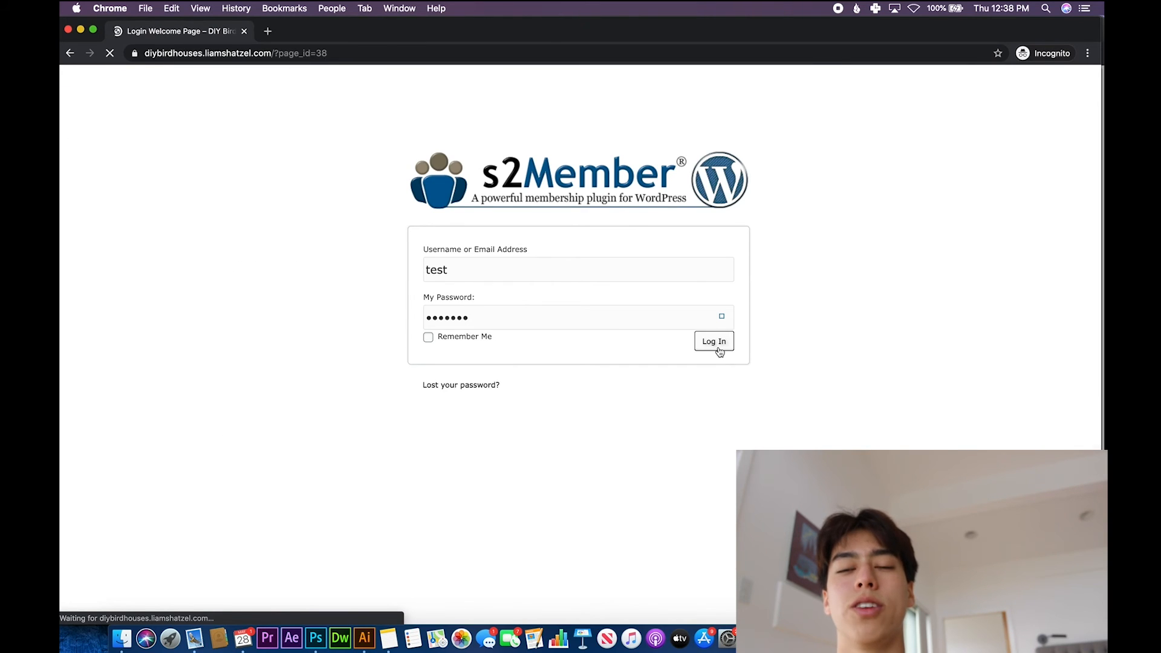
- Review the account details on the Login Welcome Page and look through the member-only About Us page
{"action": "scroll", "coordinate": [719, 348], "scroll_direction": "down", "scroll_amount": 3}
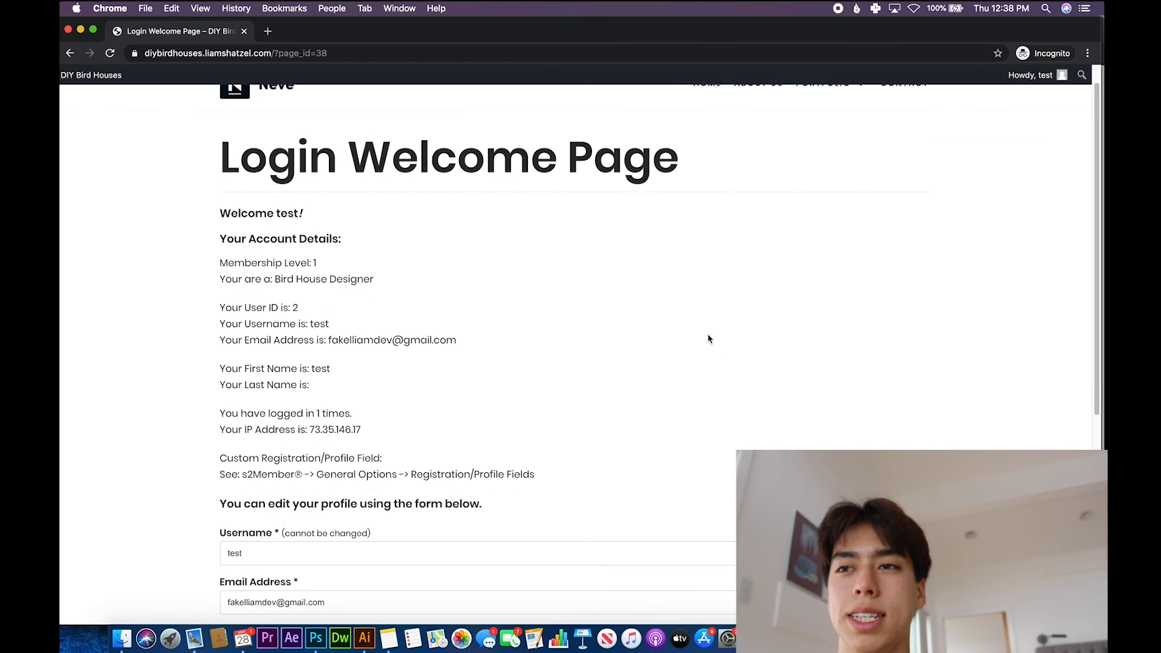
{"action": "scroll", "coordinate": [563, 338], "scroll_direction": "up", "scroll_amount": 3}
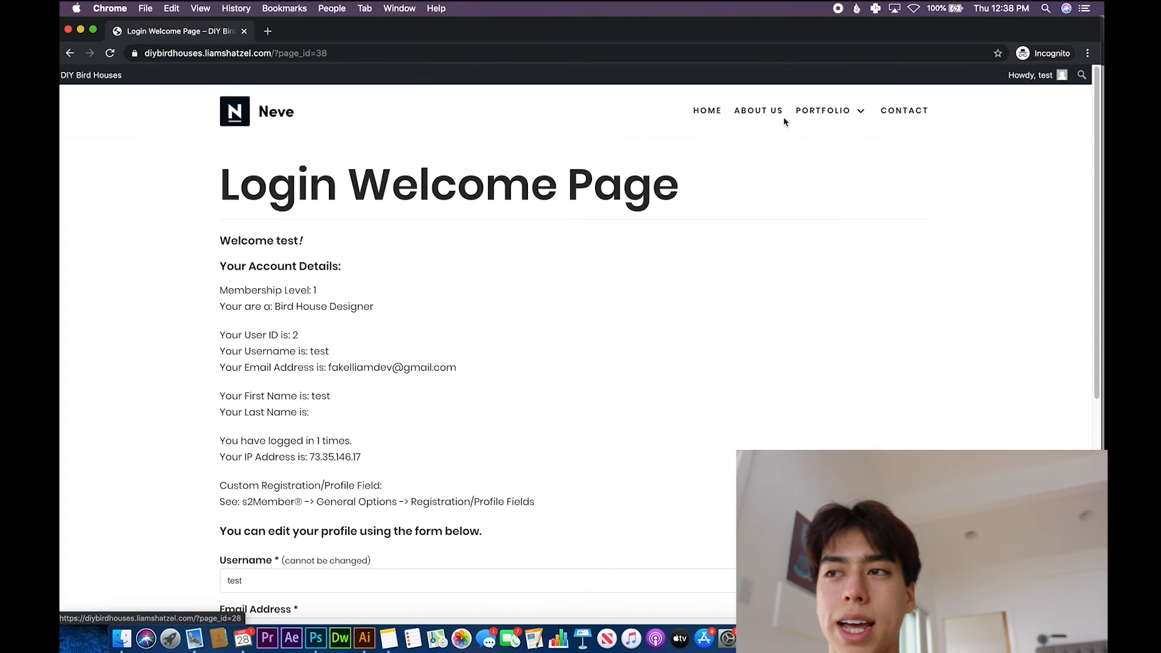
{"action": "left_click", "coordinate": [746, 117]}
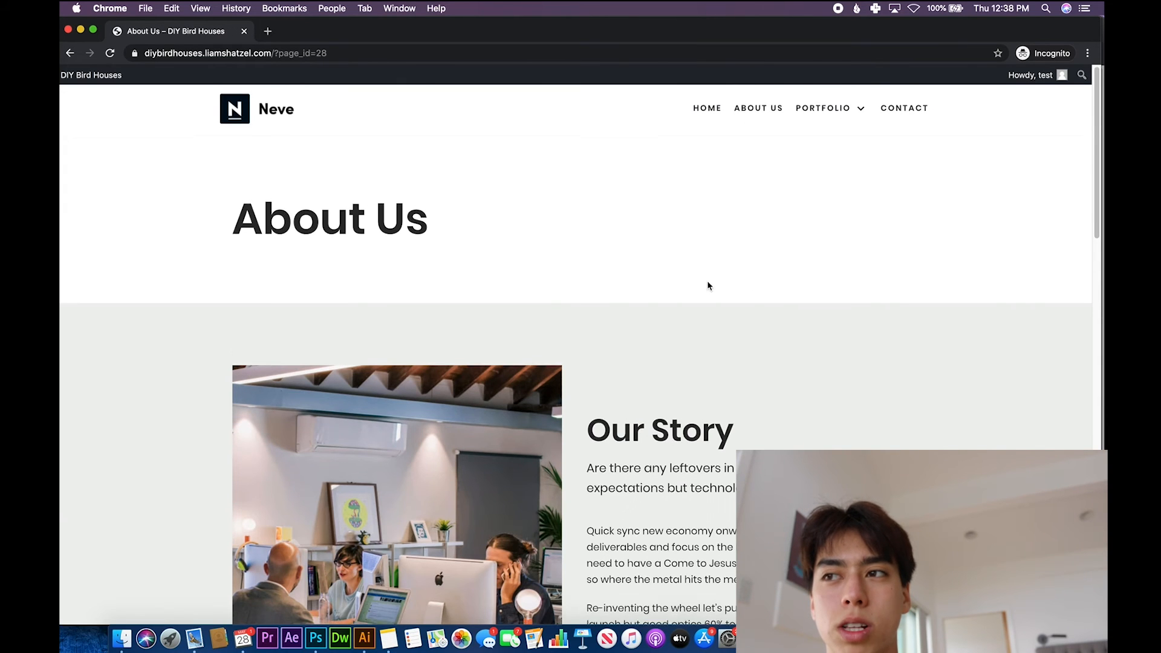
{"action": "scroll", "coordinate": [709, 285], "scroll_direction": "down", "scroll_amount": 3}
{"action": "scroll", "coordinate": [616, 278], "scroll_direction": "down", "scroll_amount": 15}
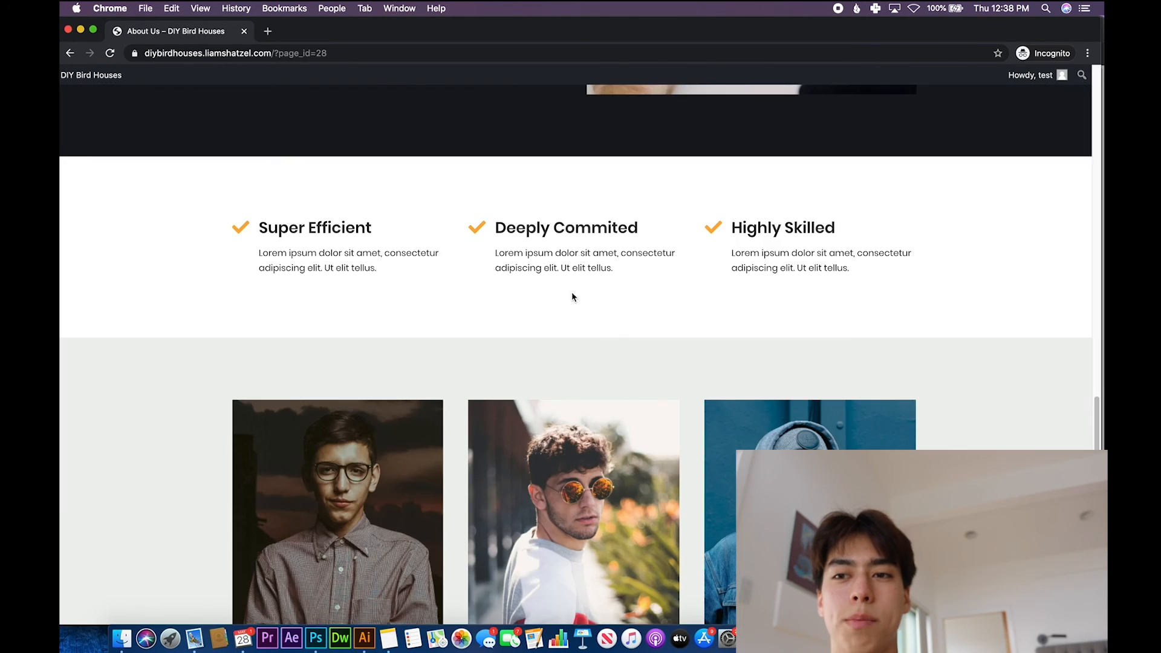
{"action": "scroll", "coordinate": [570, 295], "scroll_direction": "up", "scroll_amount": 13}
{"action": "scroll", "coordinate": [568, 298], "scroll_direction": "up", "scroll_amount": 8}
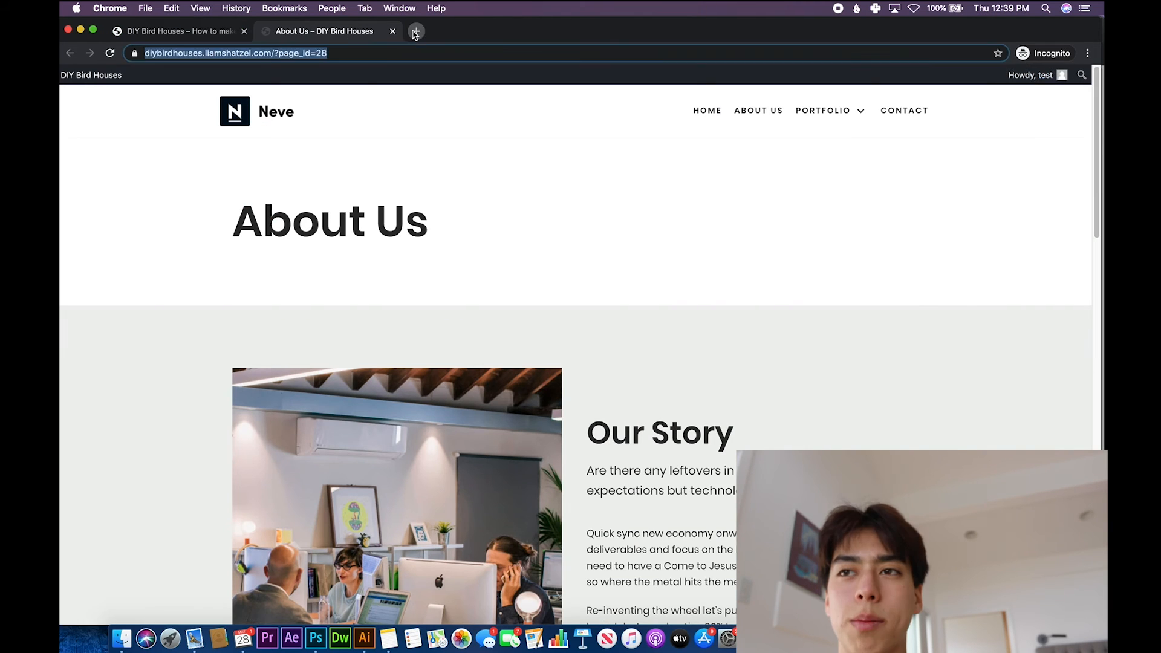
- Log the test user out from the About Us page and close that page, leaving a blank Incognito tab open
{"action": "left_click", "coordinate": [416, 31]}
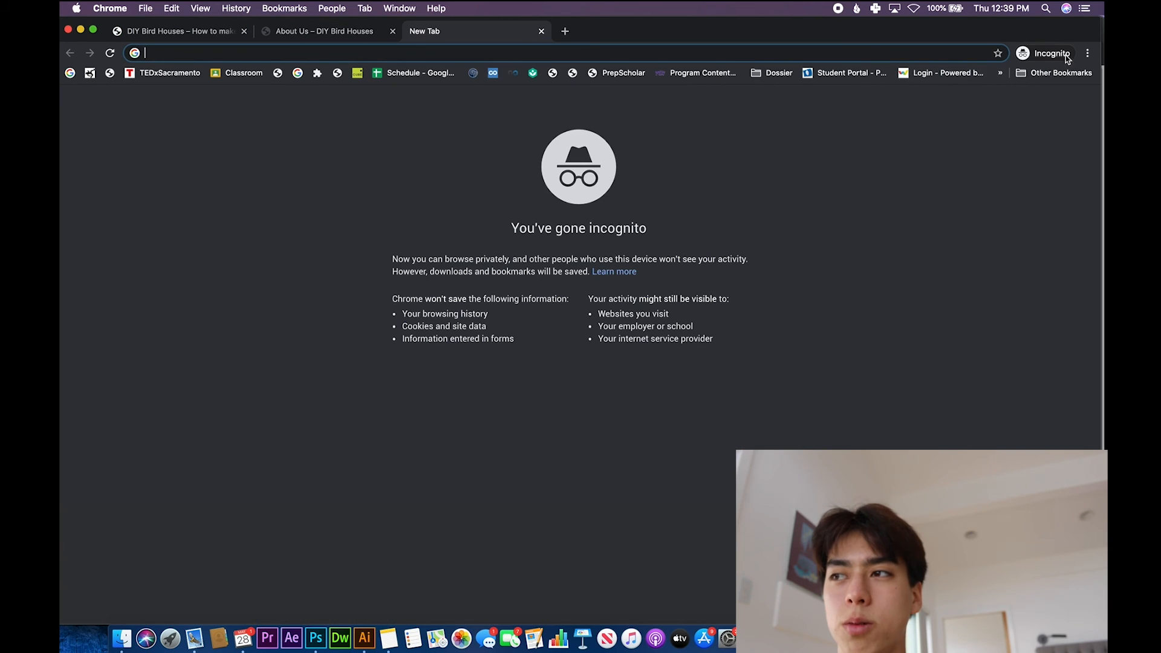
{"action": "left_click", "coordinate": [286, 36]}
{"action": "left_click", "coordinate": [1053, 79]}
{"action": "right_click", "coordinate": [1026, 92]}
{"action": "left_click", "coordinate": [1000, 137]}
{"action": "right_click", "coordinate": [978, 122]}
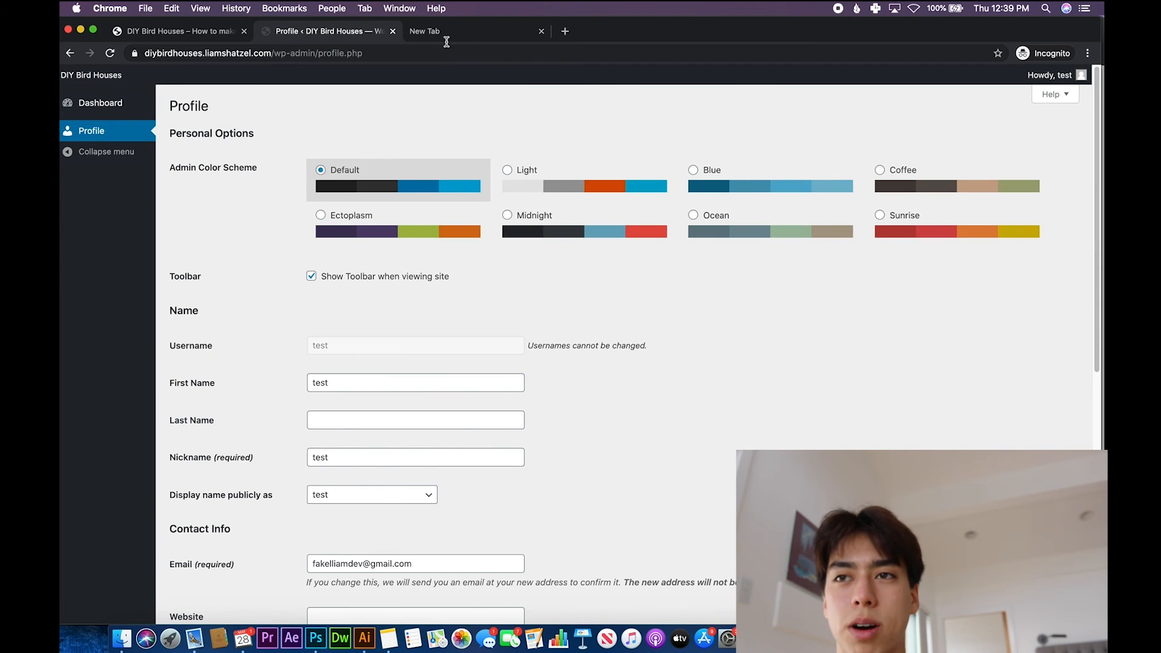
{"action": "key", "text": "super+s"}
{"action": "key", "text": "super+w"}
- Load the About Us page by its direct address ending in ?page_id=28 to test access while logged out
{"action": "left_click", "coordinate": [295, 38]}
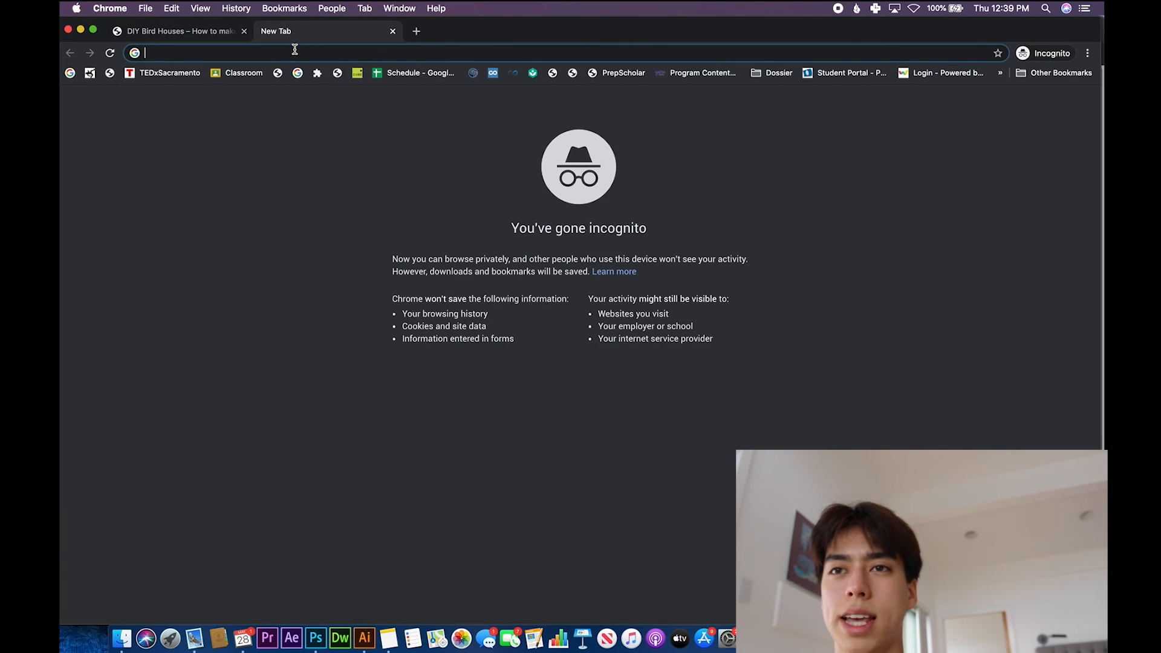
{"action": "type", "text": "https://diybirdhouses.liamshatzel.com/?page_id=28"}
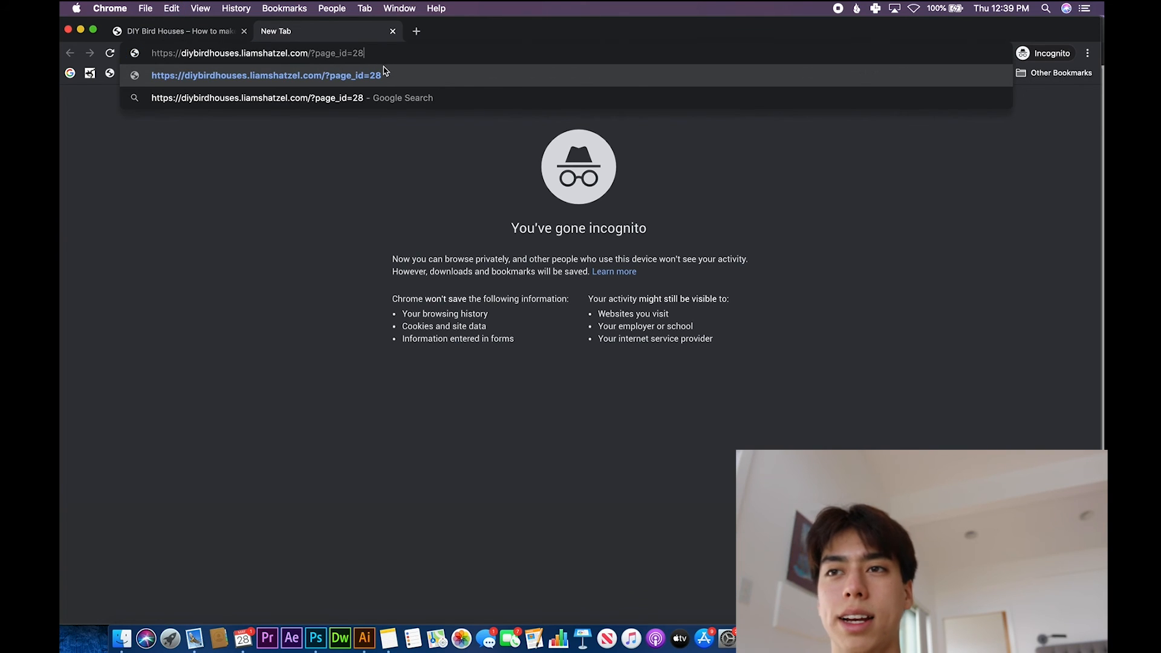
{"action": "key", "text": "Return"}
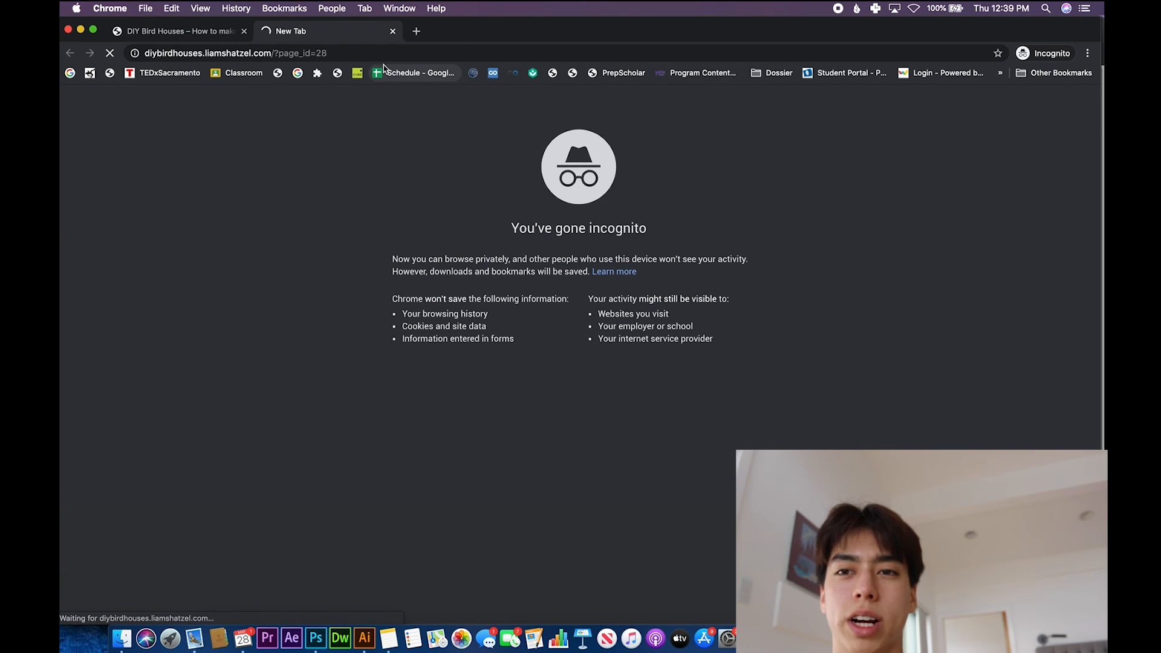